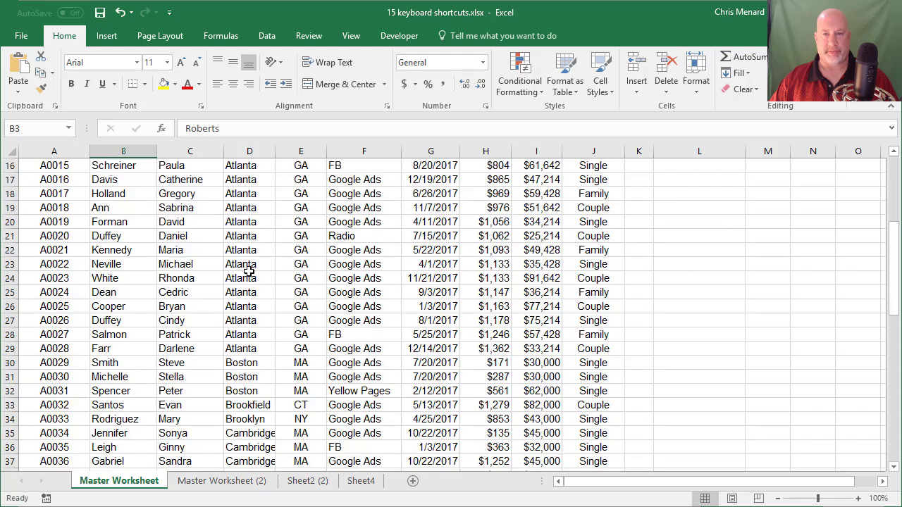
Try AutoComplete in the first empty City cell, D72, with the entries "New York" and "S", cancelling each one.
{"action": "scroll", "coordinate": [249, 278], "scroll_direction": "down", "scroll_amount": 3}
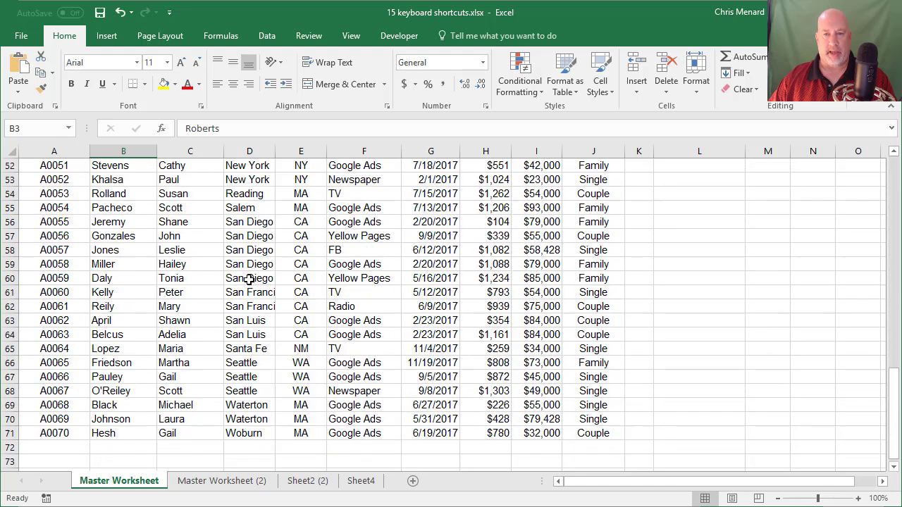
{"action": "scroll", "coordinate": [249, 278], "scroll_direction": "up", "scroll_amount": 1}
{"action": "scroll", "coordinate": [249, 279], "scroll_direction": "down", "scroll_amount": 2}
{"action": "scroll", "coordinate": [248, 281], "scroll_direction": "up", "scroll_amount": 2}
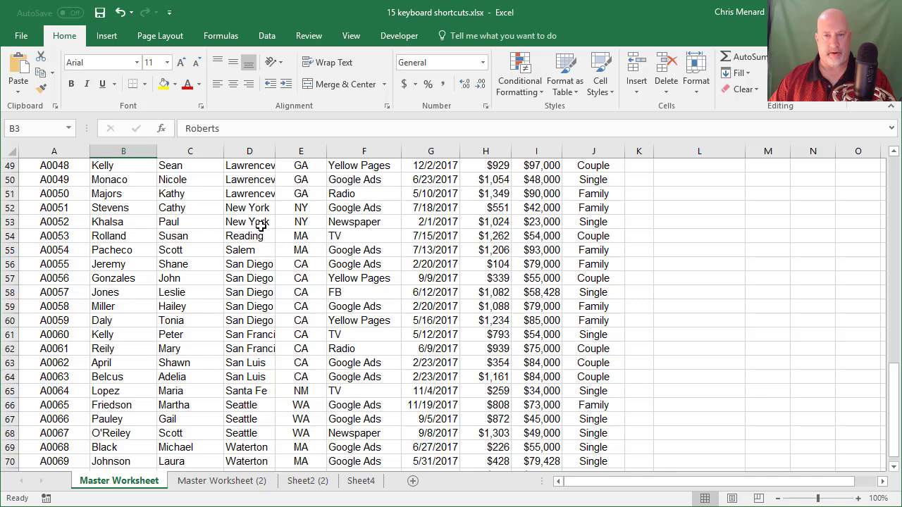
{"action": "scroll", "coordinate": [275, 320], "scroll_direction": "down", "scroll_amount": 3}
{"action": "left_click", "coordinate": [249, 367]}
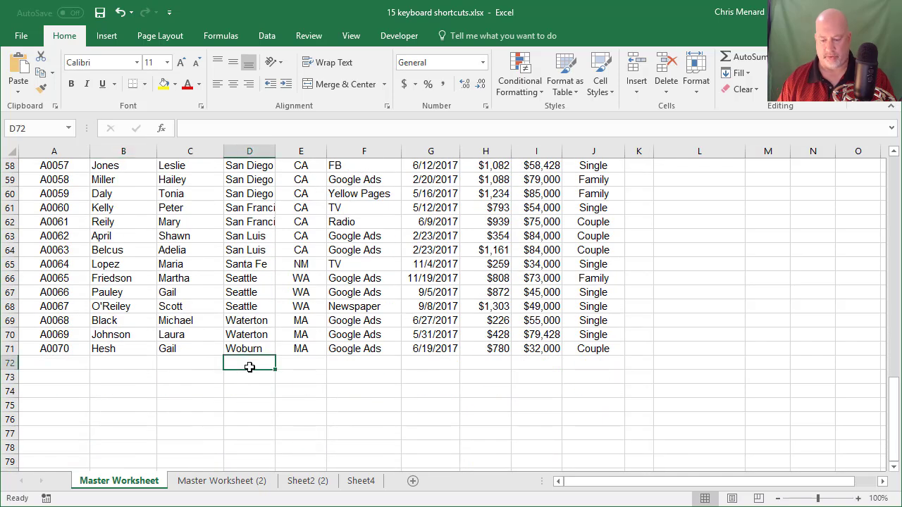
{"action": "type", "text": "New"}
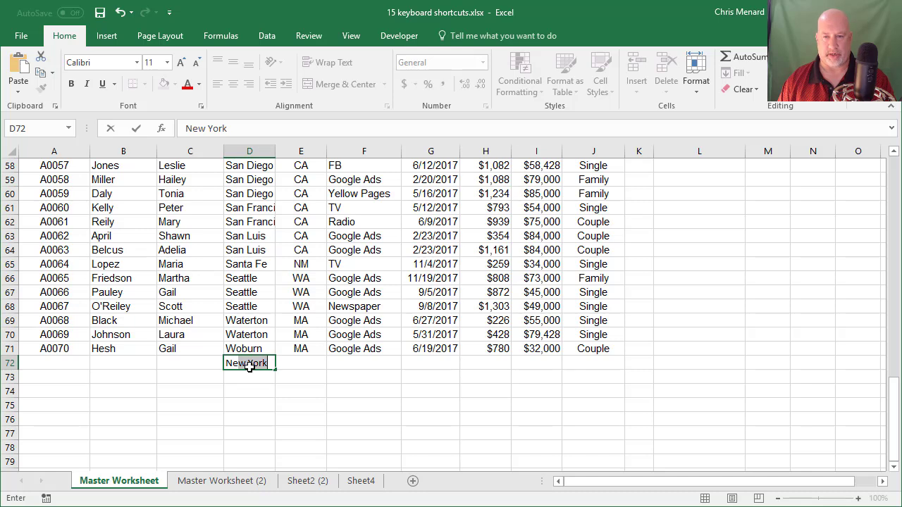
{"action": "key", "text": "Escape"}
{"action": "type", "text": "S"}
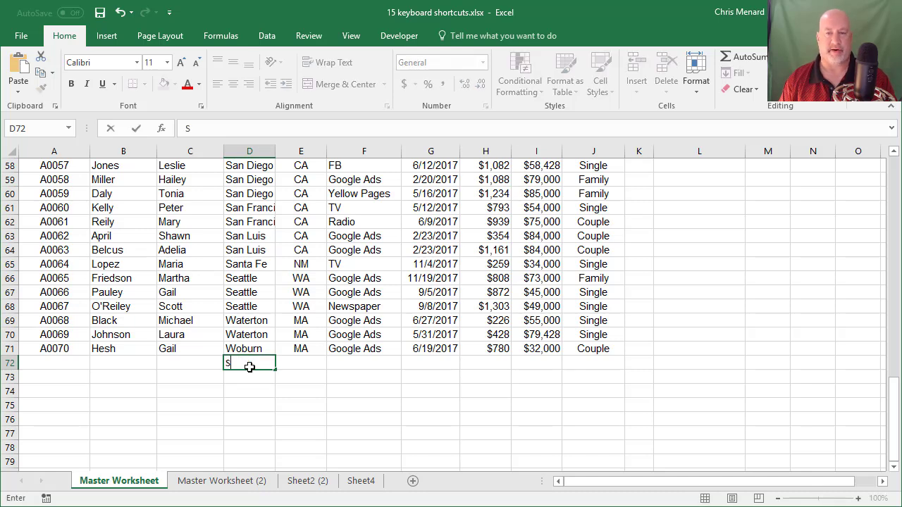
{"action": "key", "text": "Escape"}
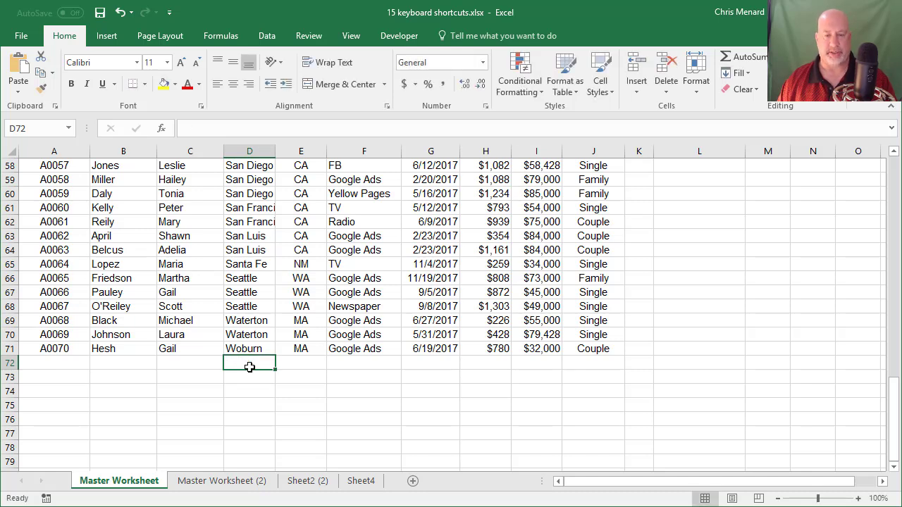
Display the pick list of existing cities for cell D72, dismiss it without choosing, and return to cell A1.
{"action": "key", "text": "alt+Down"}
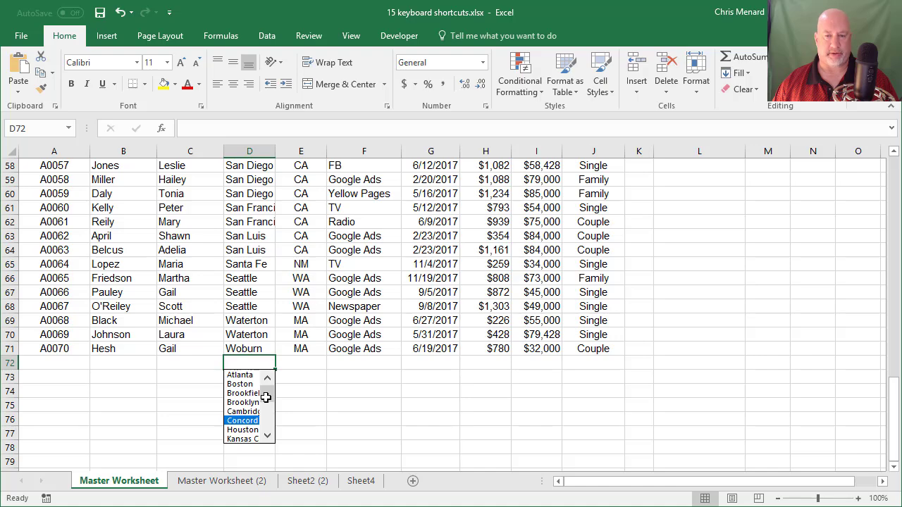
{"action": "key", "text": "Escape"}
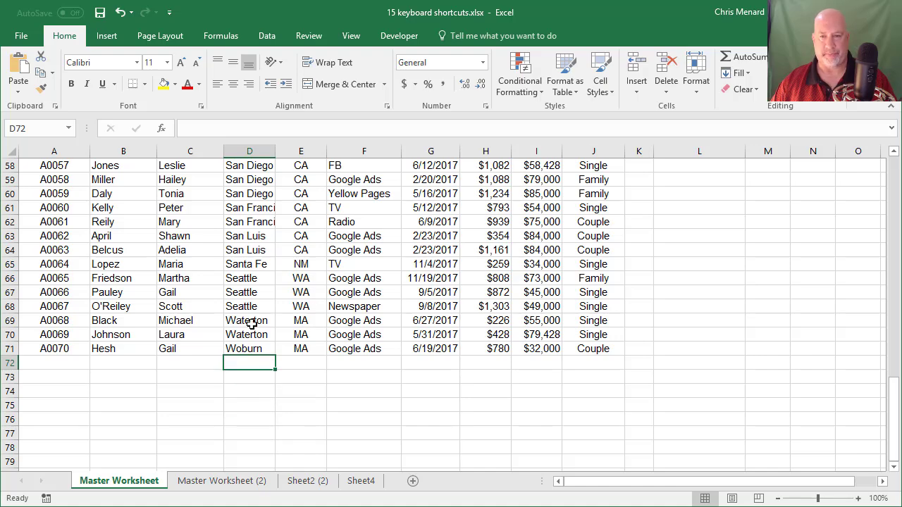
{"action": "left_click", "coordinate": [252, 323]}
{"action": "key", "text": "ctrl+Home"}
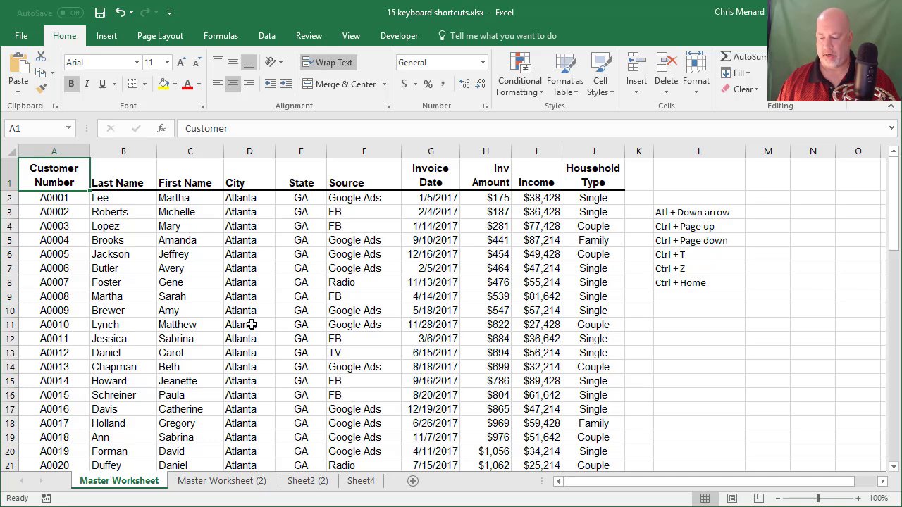
Page forward through the worksheets to Sheet4 and back to Master Worksheet.
{"action": "key", "text": "ctrl+Page_Down"}
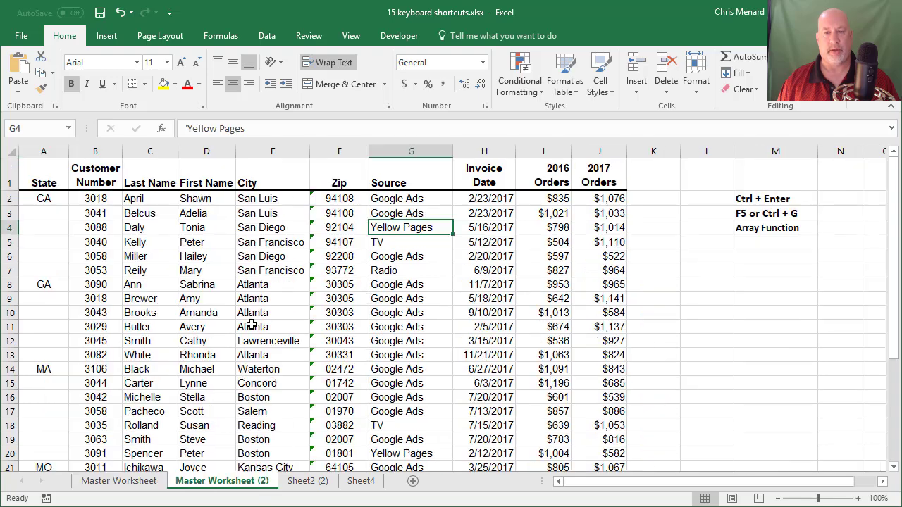
{"action": "key", "text": "ctrl+Page_Down"}
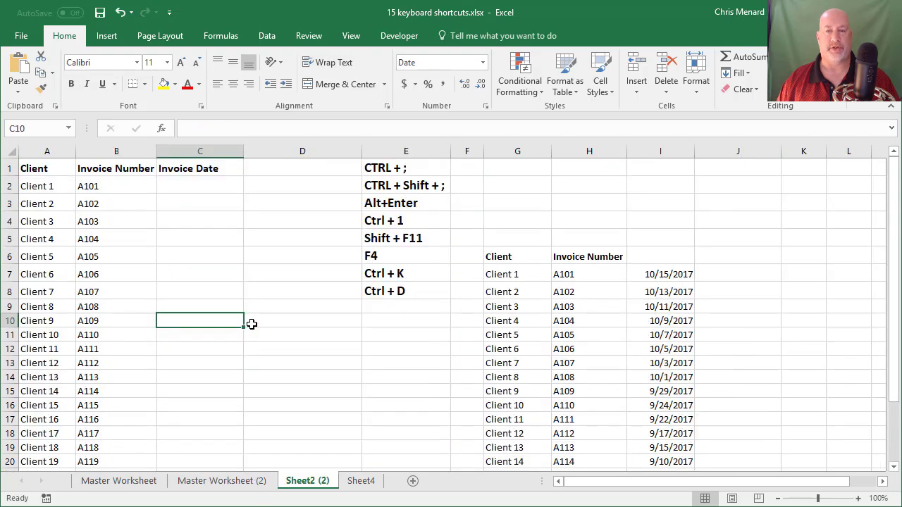
{"action": "key", "text": "ctrl+Page_Down"}
{"action": "key", "text": "ctrl+Page_Up"}
{"action": "key", "text": "ctrl+Page_Up"}
{"action": "key", "text": "ctrl+Page_Up"}
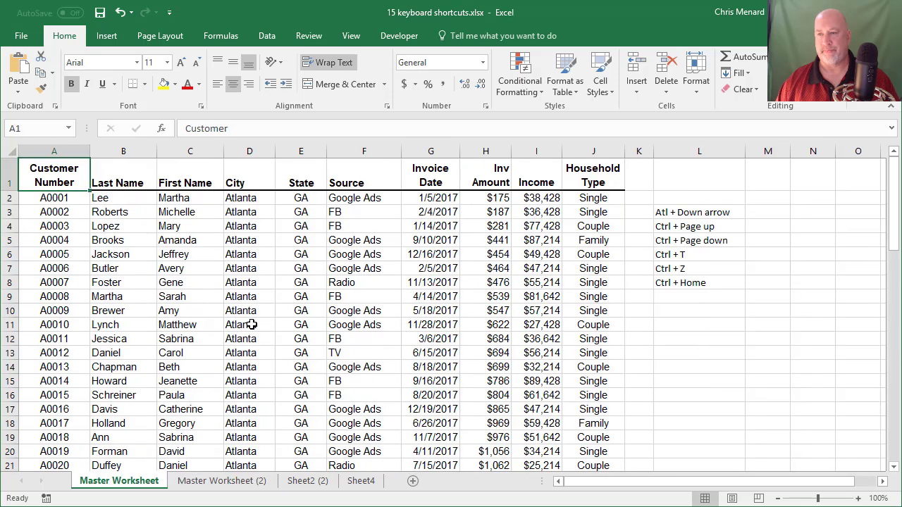
Try converting the customer data A1:J71 into a table with headers, and undo the conversion.
{"action": "key", "text": "ctrl+t"}
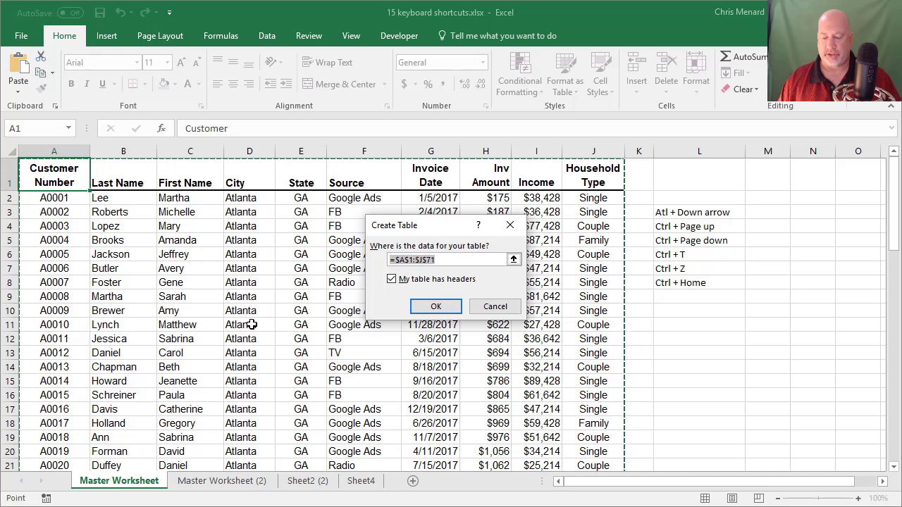
{"action": "key", "text": "Return"}
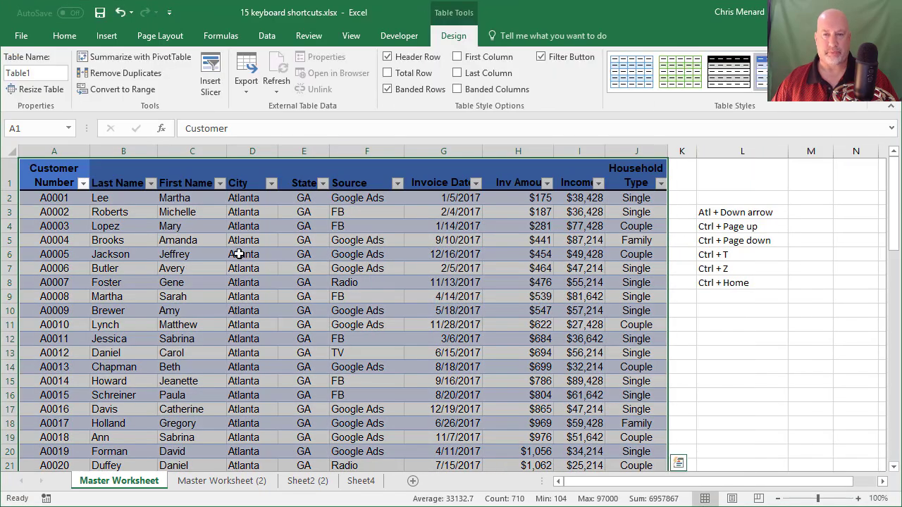
{"action": "left_click", "coordinate": [240, 254]}
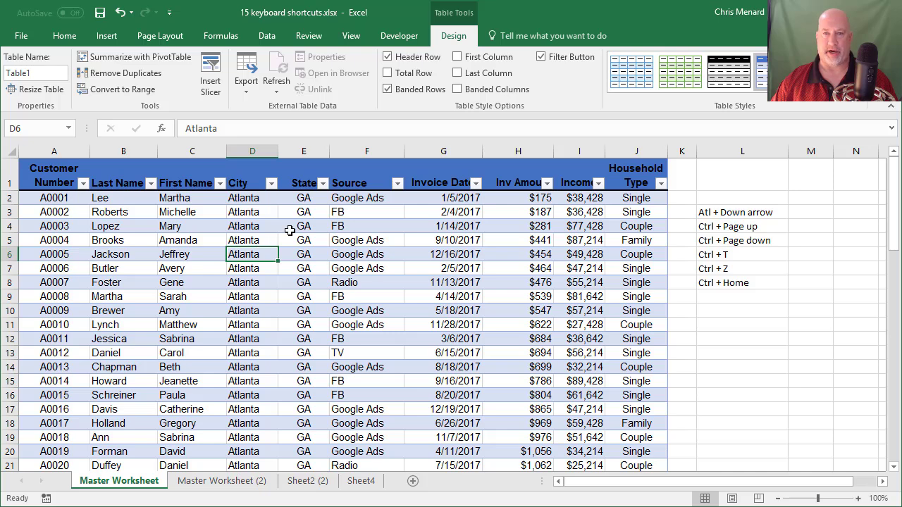
{"action": "scroll", "coordinate": [289, 230], "scroll_direction": "down", "scroll_amount": 3}
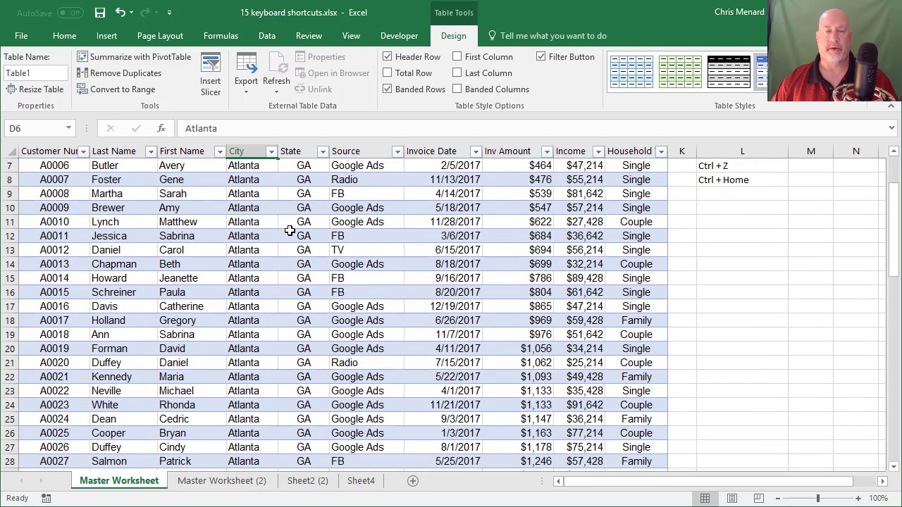
{"action": "scroll", "coordinate": [289, 230], "scroll_direction": "down", "scroll_amount": 2}
{"action": "scroll", "coordinate": [289, 230], "scroll_direction": "up", "scroll_amount": 5}
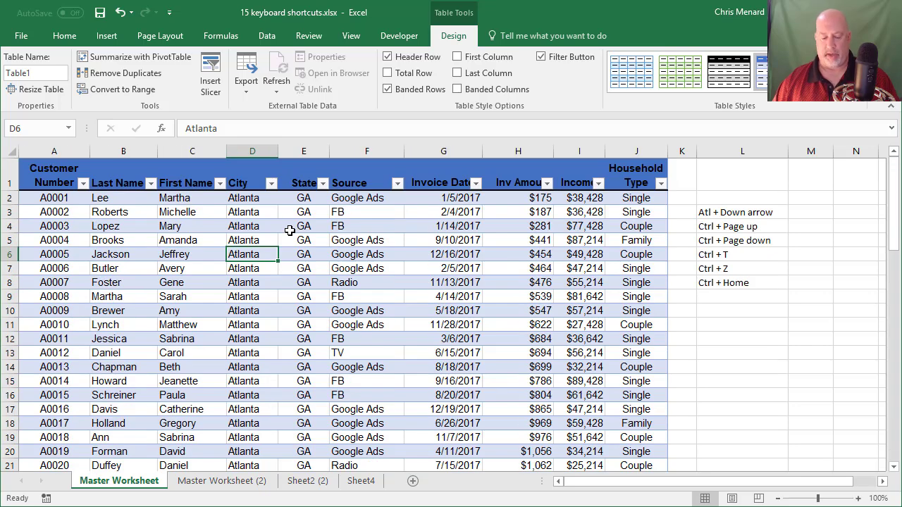
{"action": "key", "text": "ctrl+z"}
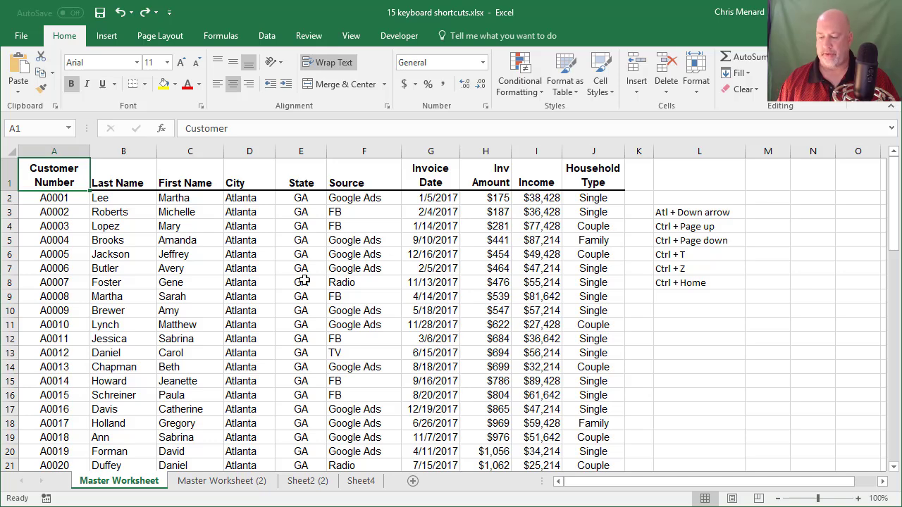
On Master Worksheet (2), fill all cells of M7:M18 with the same first name in a single entry.
{"action": "key", "text": "ctrl+Page_Down"}
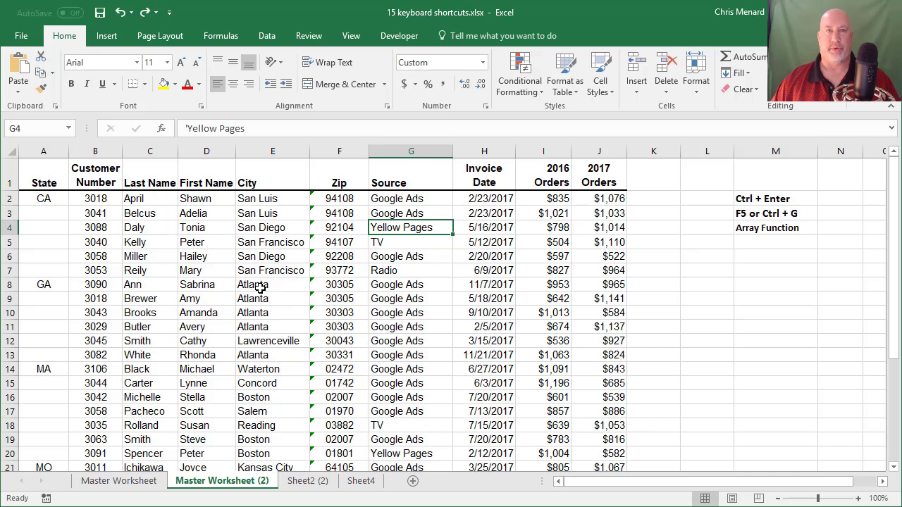
{"action": "left_click_drag", "start_coordinate": [761, 273], "coordinate": [742, 426]}
{"action": "type", "text": "Chri"}
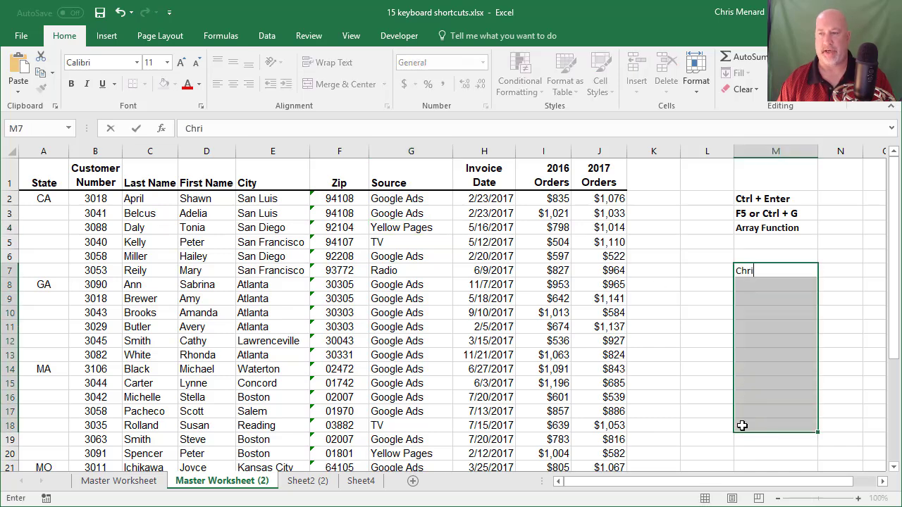
{"action": "type", "text": "s"}
{"action": "key", "text": "ctrl+Return"}
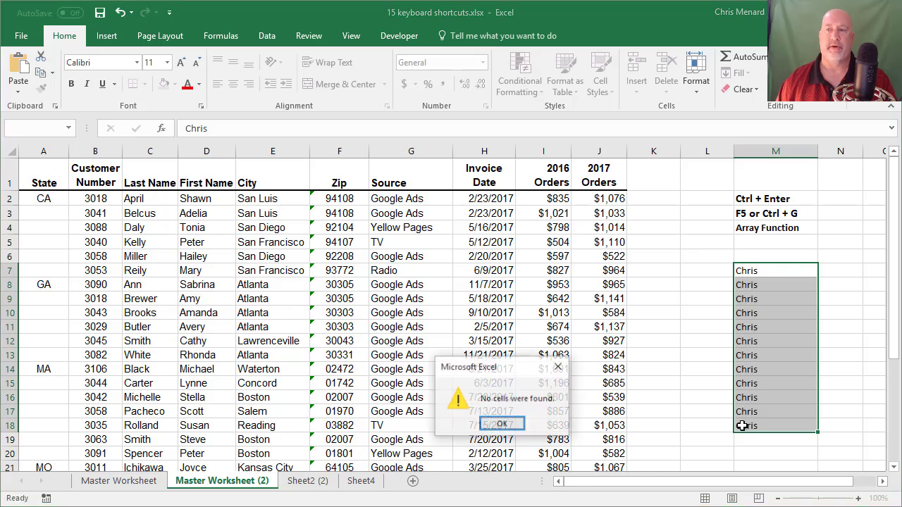
{"action": "key", "text": "Return"}
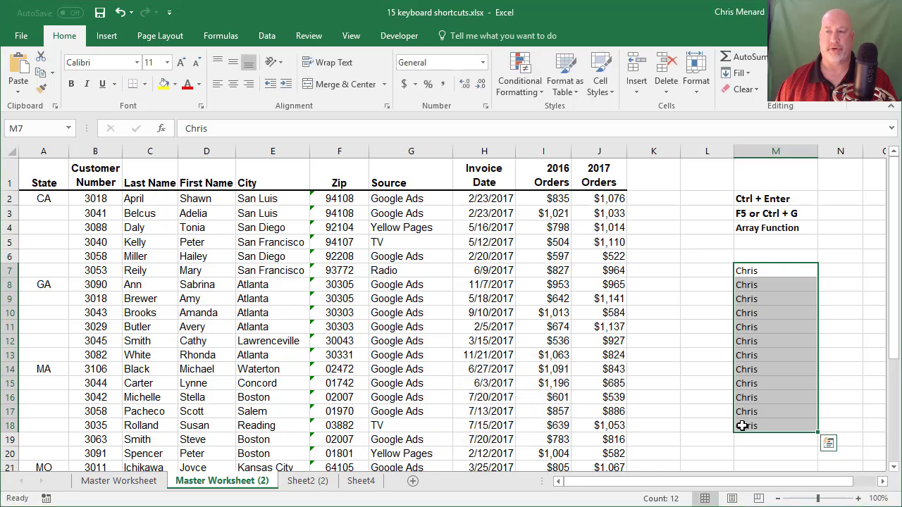
Overwrite every cell in M7:M18 with 30303, first as a number and again as text using a leading apostrophe.
{"action": "type", "text": "30303"}
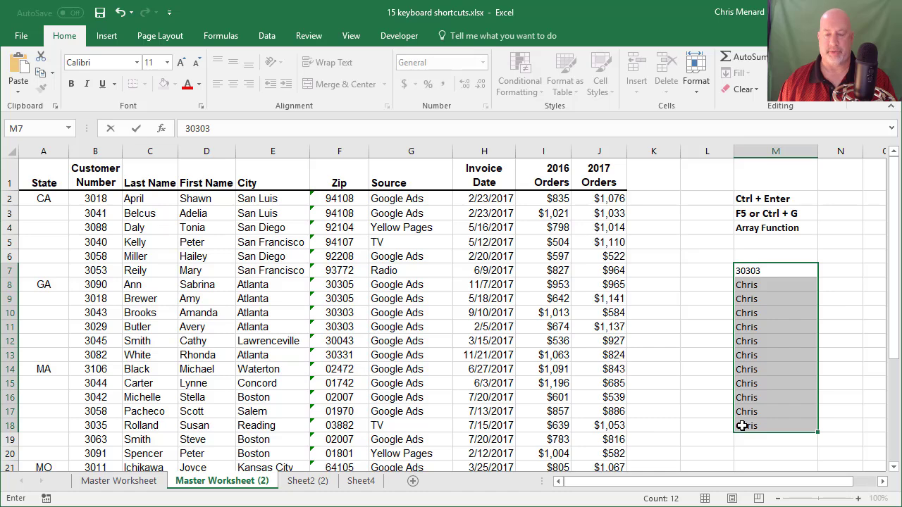
{"action": "key", "text": "ctrl+Return"}
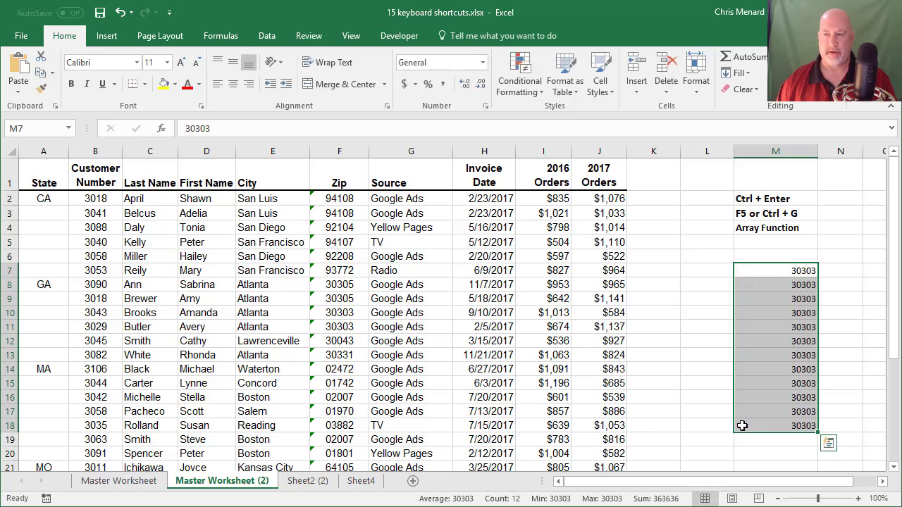
{"action": "type", "text": "'"}
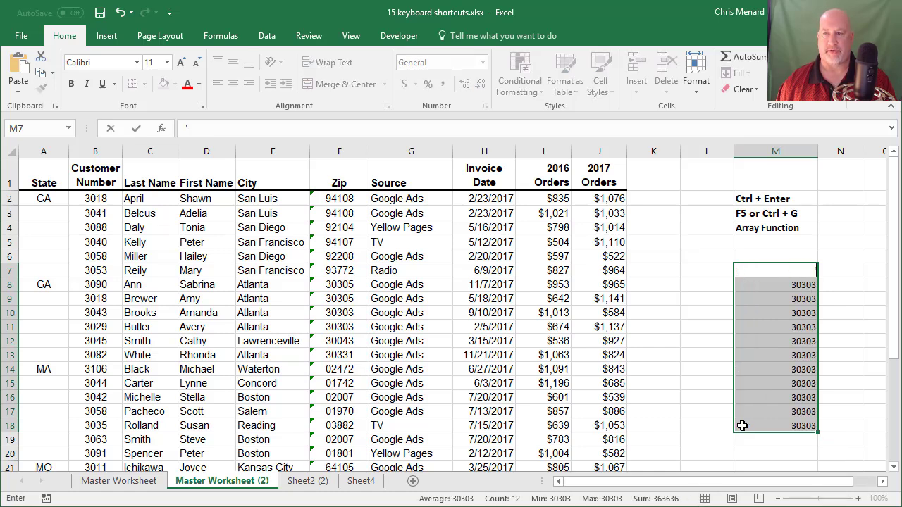
{"action": "type", "text": "30303"}
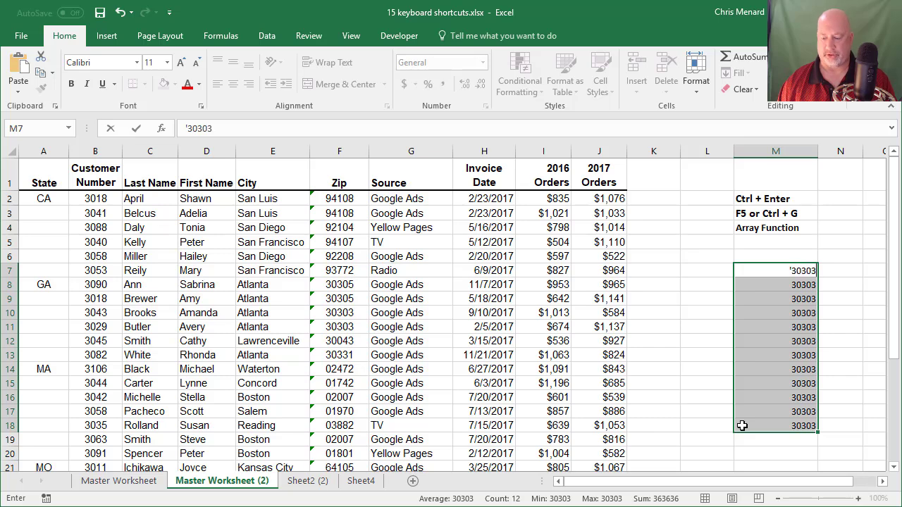
{"action": "key", "text": "ctrl+Return"}
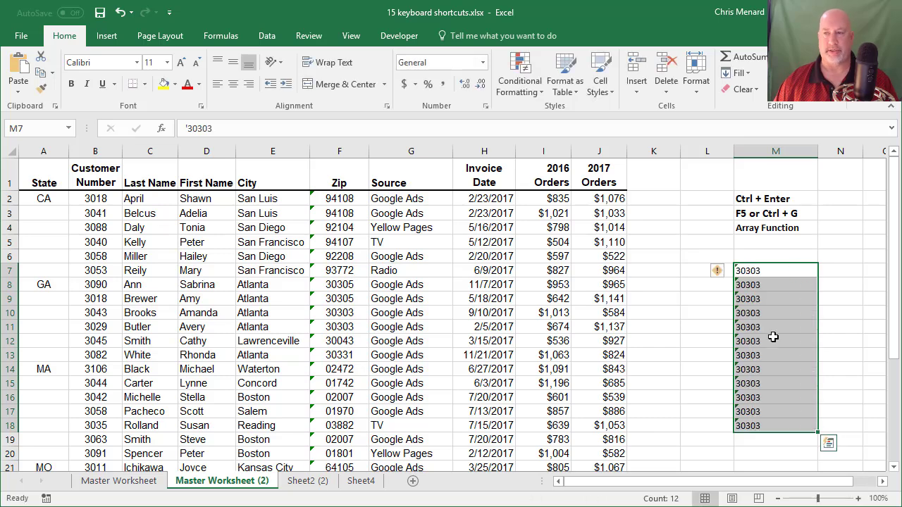
Clear the contents of M7:M18 and select only cell M7.
{"action": "key", "text": "Delete"}
{"action": "left_click", "coordinate": [774, 274]}
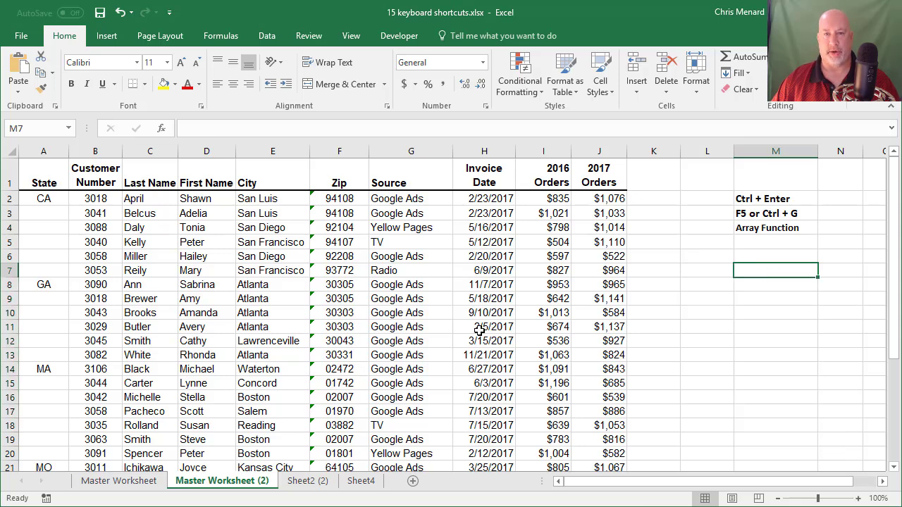
Highlight the CA rows A2:E7 and the GA rows A8:E13 to examine the gaps in the State column.
{"action": "left_click", "coordinate": [123, 209]}
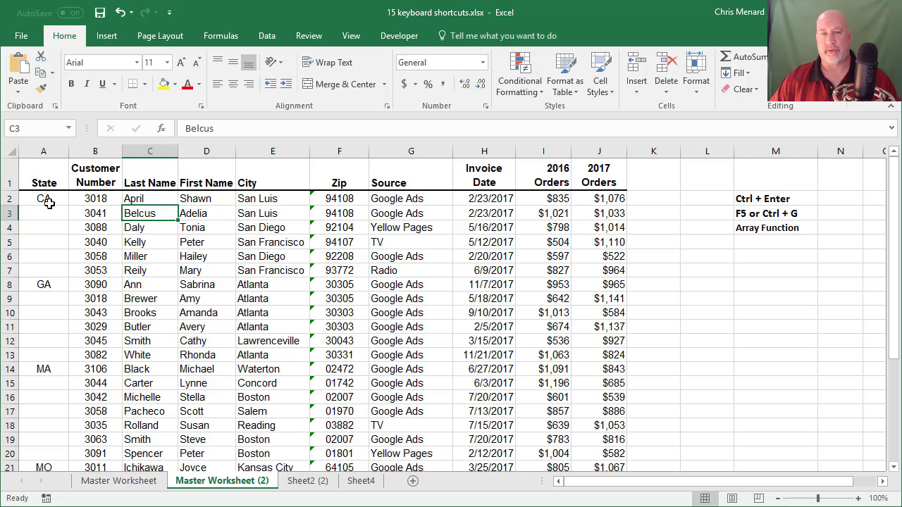
{"action": "left_click_drag", "start_coordinate": [46, 201], "coordinate": [247, 272]}
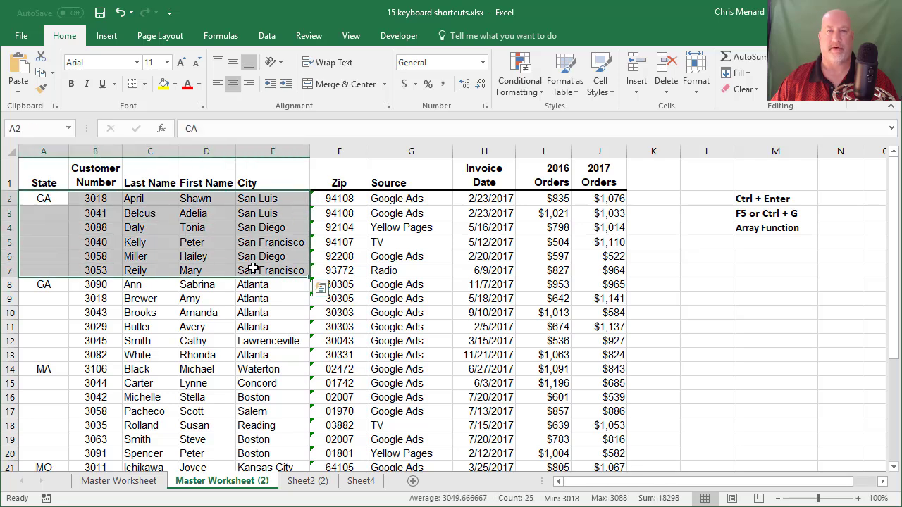
{"action": "left_click_drag", "start_coordinate": [55, 288], "coordinate": [269, 360]}
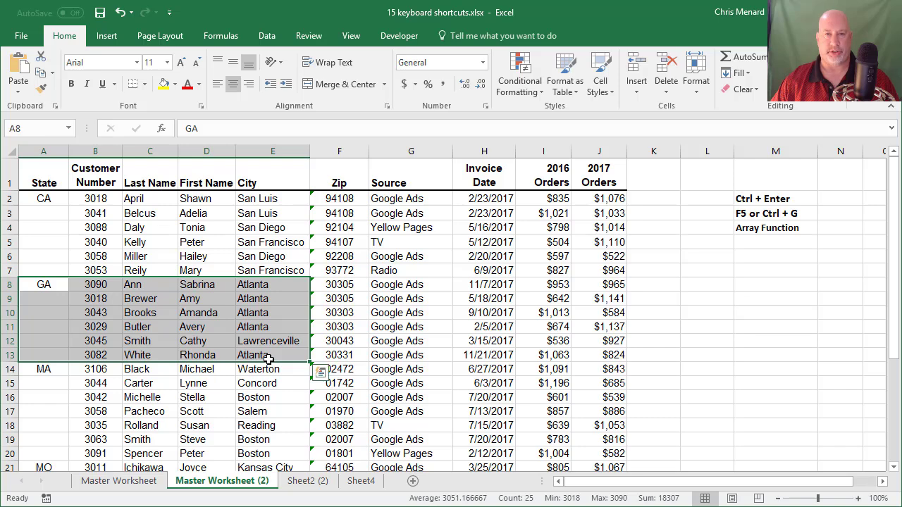
{"action": "left_click", "coordinate": [86, 242]}
Sort the customer data on Master Worksheet (2) by State, on values, from A to Z.
{"action": "left_click", "coordinate": [139, 210]}
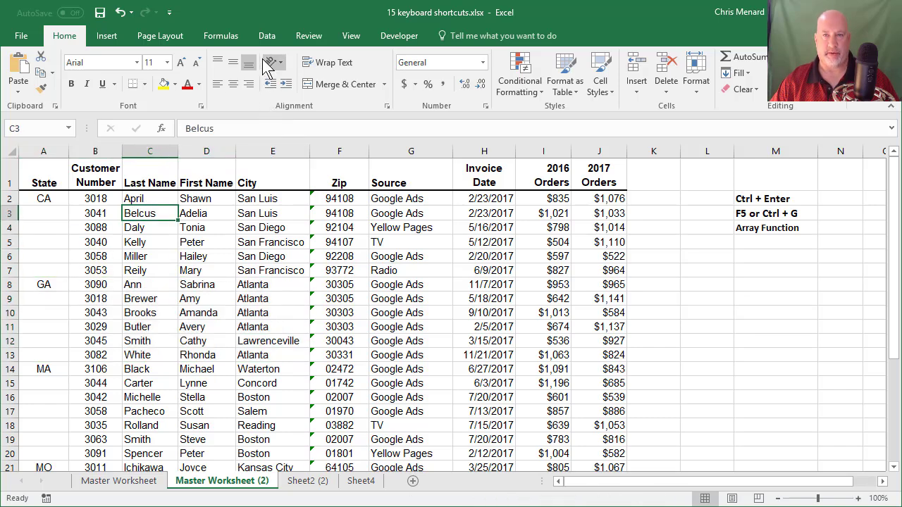
{"action": "left_click", "coordinate": [267, 35]}
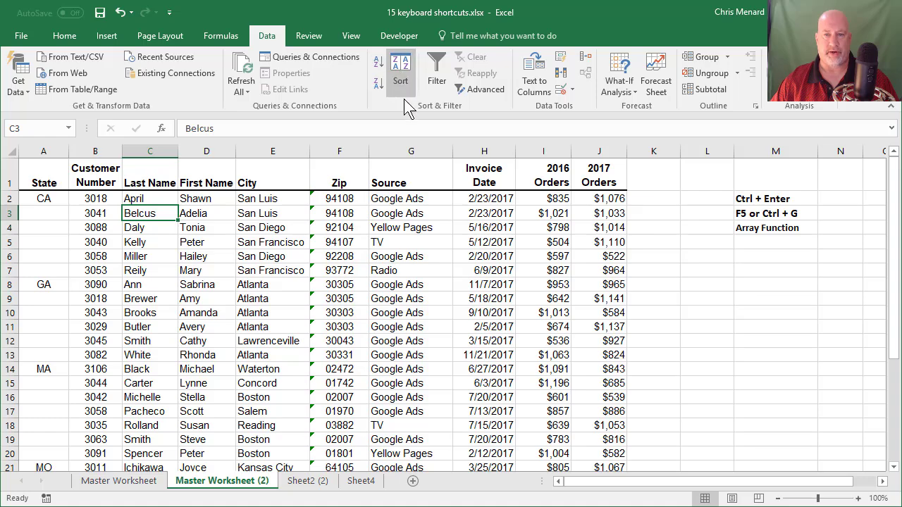
{"action": "left_click", "coordinate": [400, 77]}
{"action": "left_click", "coordinate": [364, 251]}
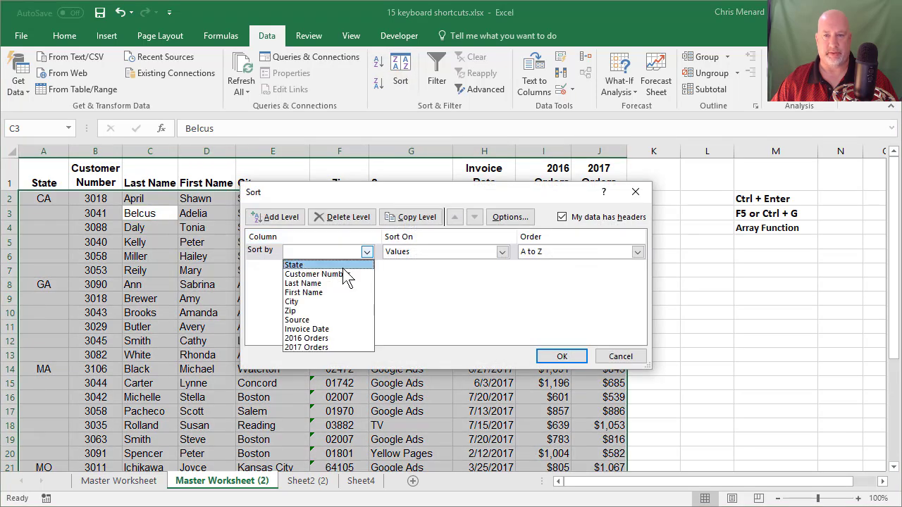
{"action": "left_click", "coordinate": [345, 266]}
{"action": "left_click", "coordinate": [560, 357]}
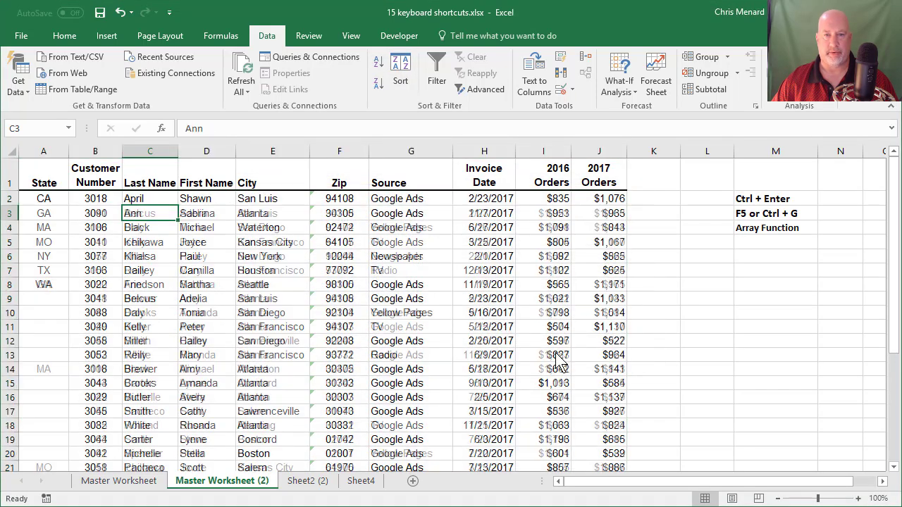
Look over the sorted customer rows and undo the sort by State.
{"action": "scroll", "coordinate": [471, 346], "scroll_direction": "down", "scroll_amount": 3}
{"action": "scroll", "coordinate": [471, 345], "scroll_direction": "up", "scroll_amount": 3}
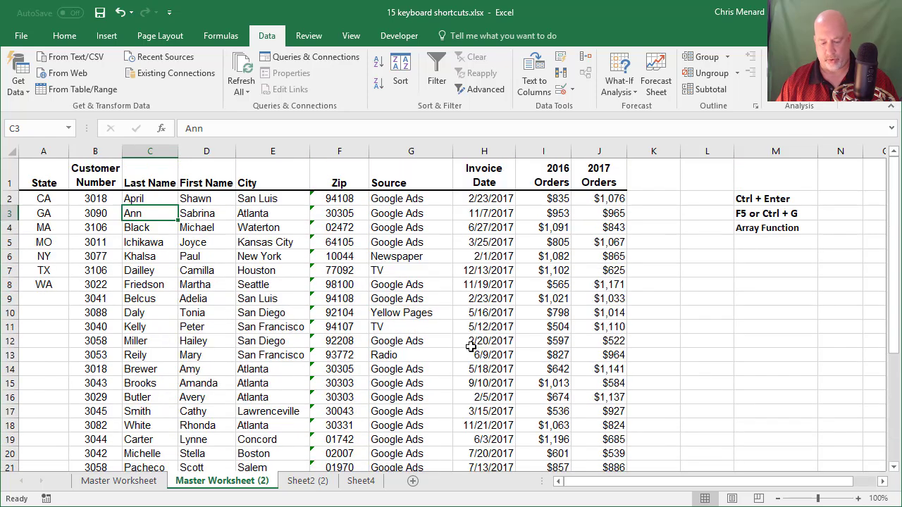
{"action": "key", "text": "ctrl+z"}
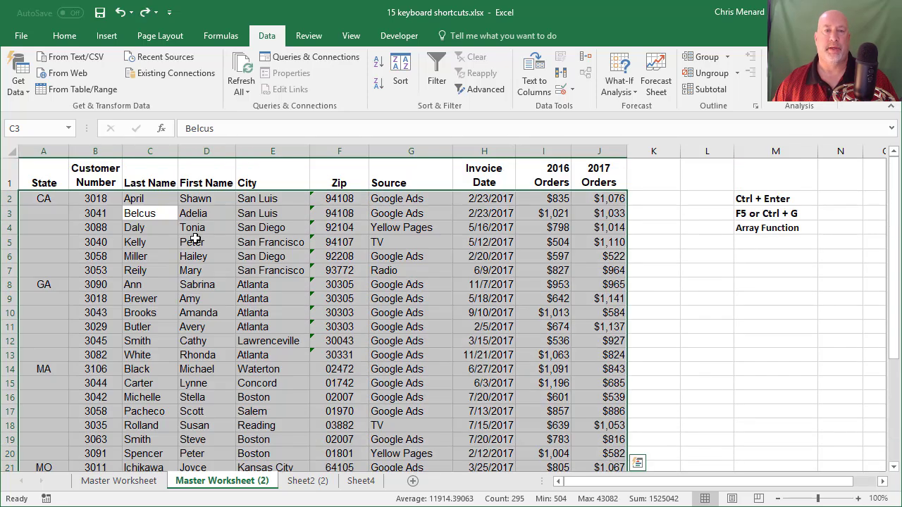
Select only the blank cells among the State column's data rows from A2 down, using Go To Special with Blanks.
{"action": "left_click", "coordinate": [51, 199]}
{"action": "left_click_drag", "start_coordinate": [51, 199], "coordinate": [35, 432]}
{"action": "scroll", "coordinate": [242, 347], "scroll_direction": "up", "scroll_amount": 5}
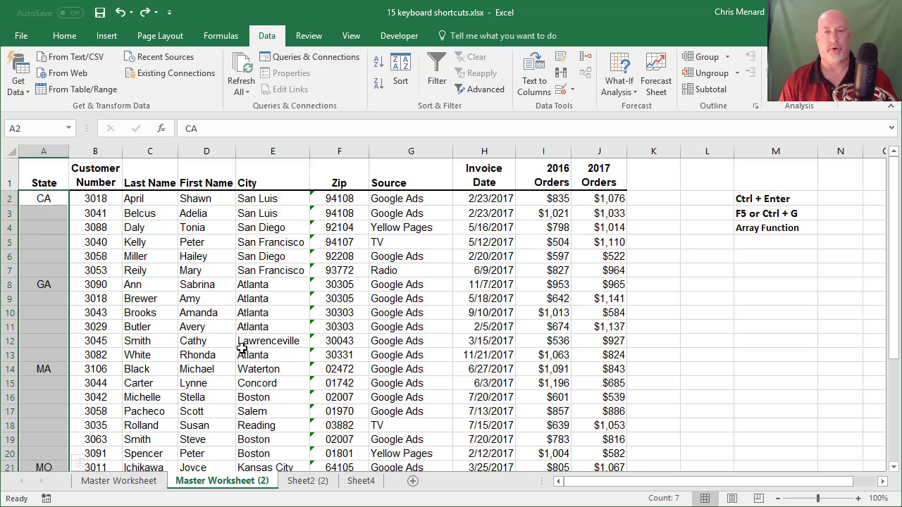
{"action": "key", "text": "F5"}
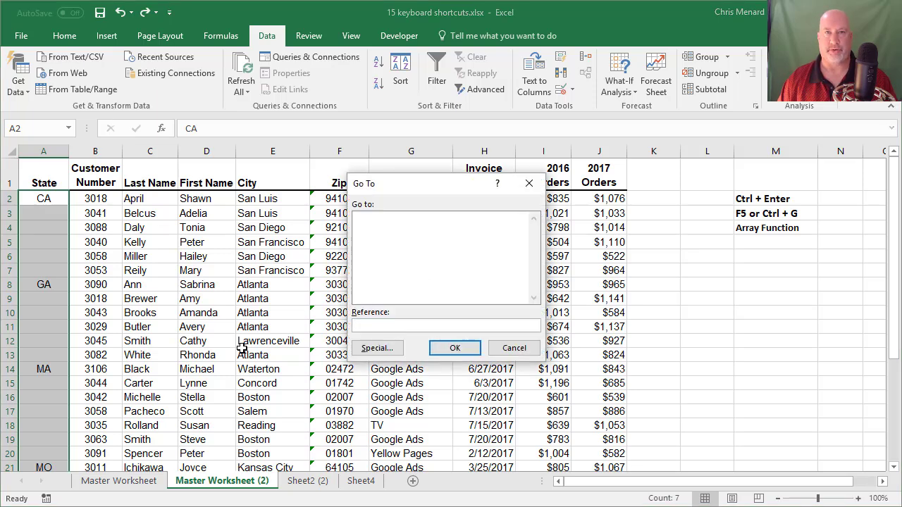
{"action": "left_click", "coordinate": [377, 349]}
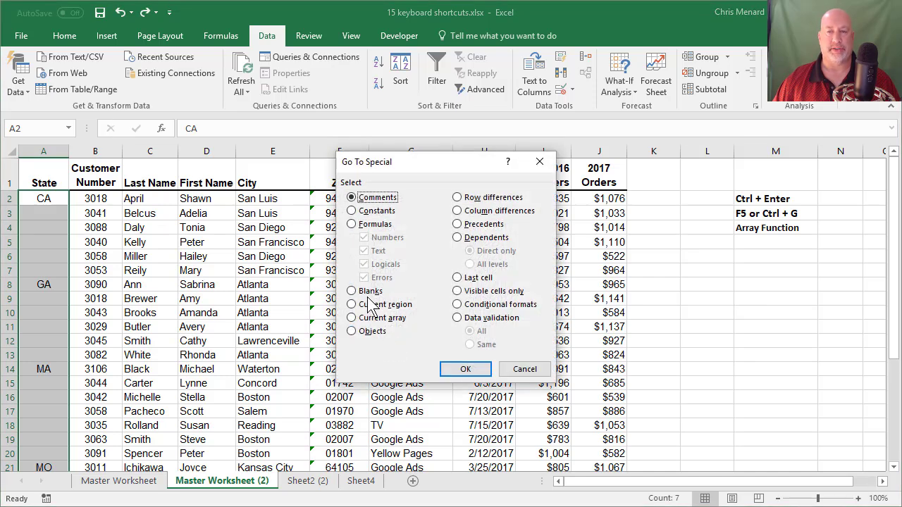
{"action": "left_click", "coordinate": [363, 291]}
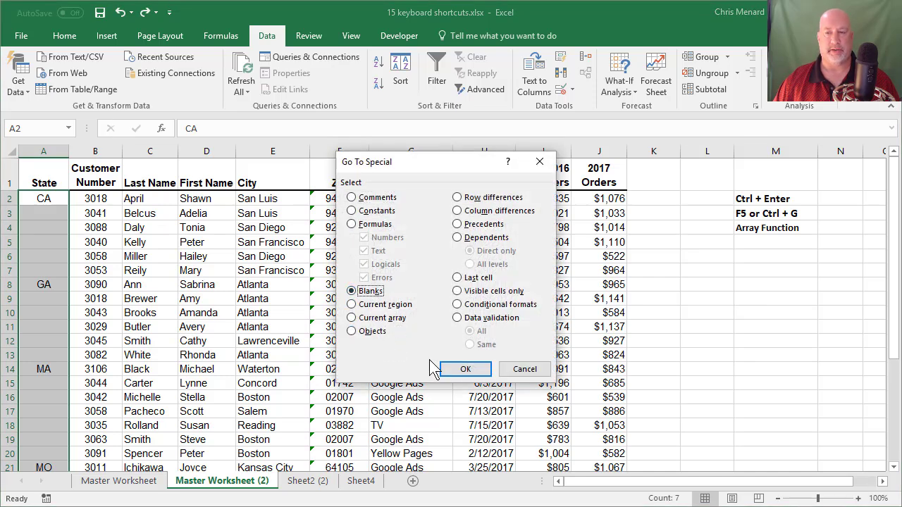
{"action": "left_click", "coordinate": [466, 370]}
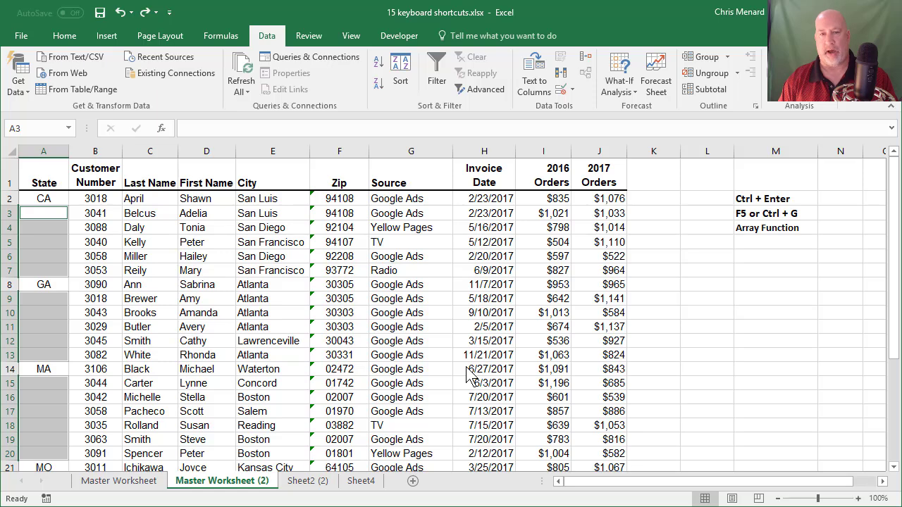
Fill all selected blank State cells at once with the formula =A2 so each takes the state above it.
{"action": "type", "text": "=A2"}
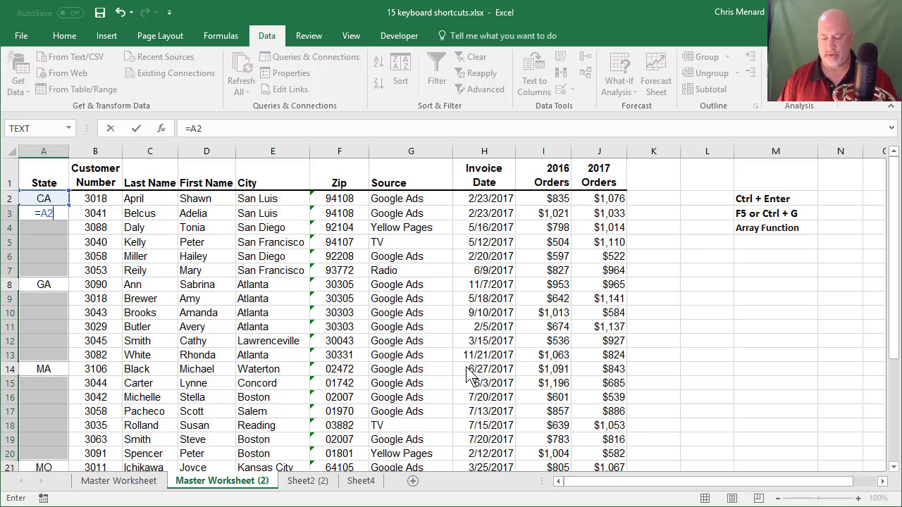
{"action": "key", "text": "ctrl+Return"}
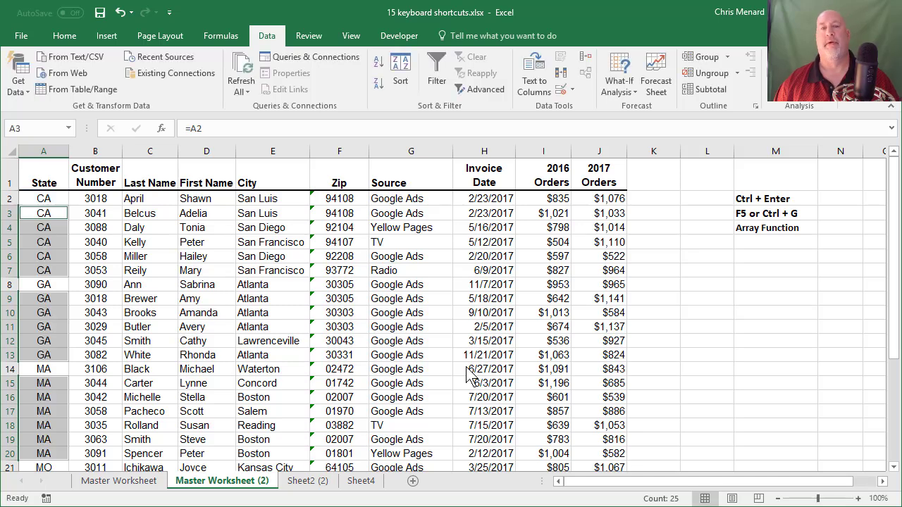
{"action": "left_click", "coordinate": [166, 268]}
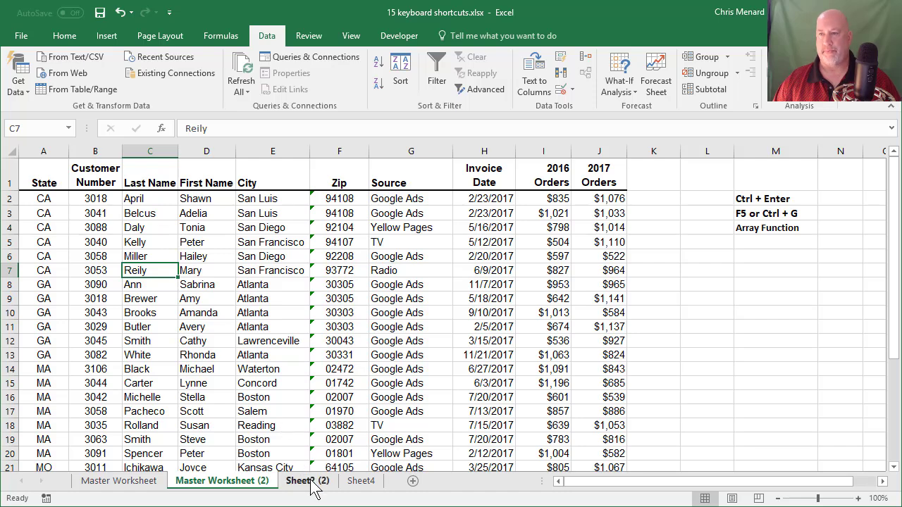
Add the 2016 and 2017 orders in K2 with the formula =I2+J2, keeping K2 selected.
{"action": "left_click", "coordinate": [665, 200]}
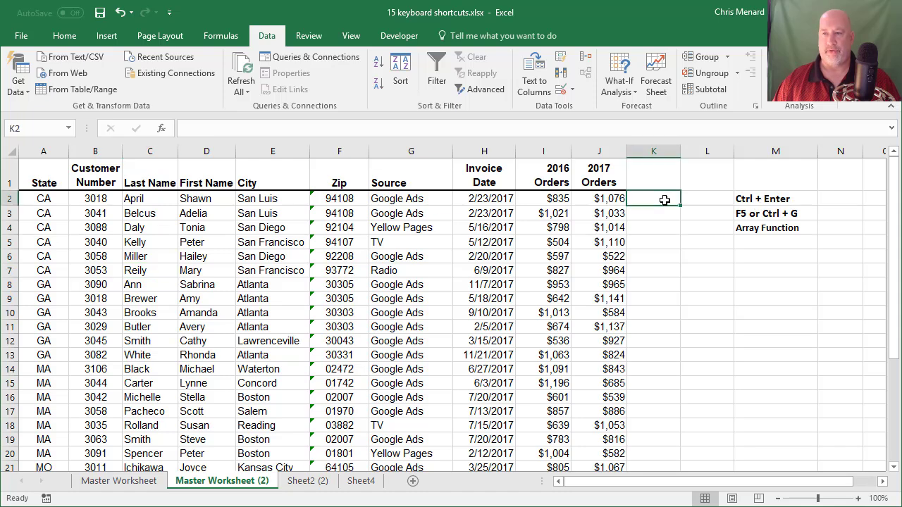
{"action": "type", "text": "="}
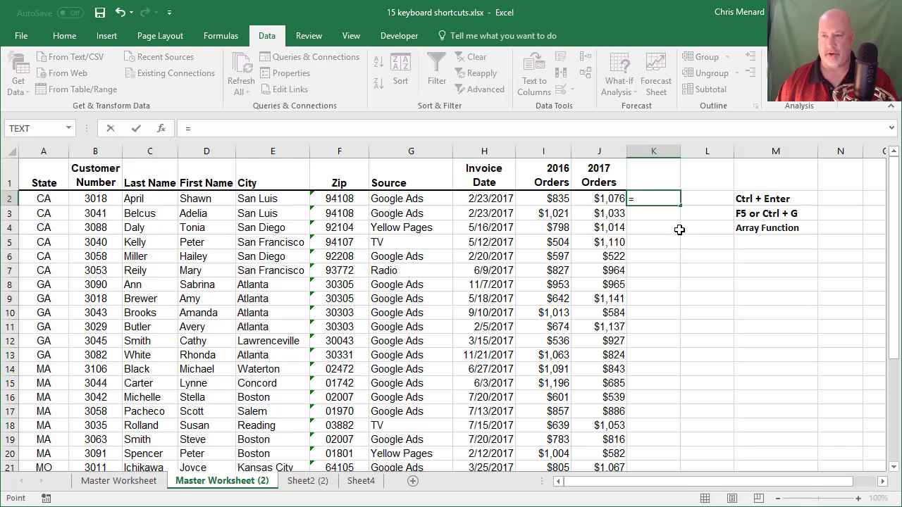
{"action": "key", "text": "Left"}
{"action": "key", "text": "Left"}
{"action": "type", "text": "+"}
{"action": "key", "text": "Left"}
{"action": "key", "text": "ctrl+Return"}
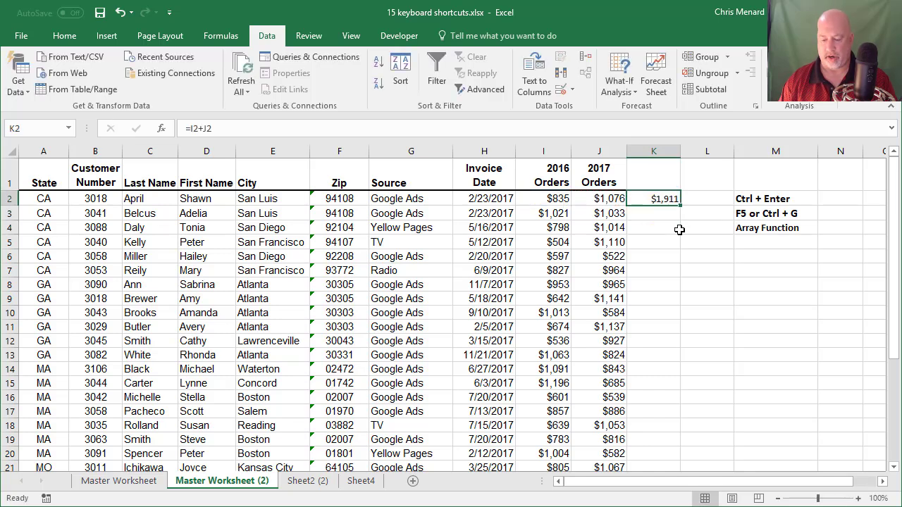
Replace the formula in K2 with AutoSum =SUM(I2:J2) and fill it down column K for all customers.
{"action": "key", "text": "alt+equal"}
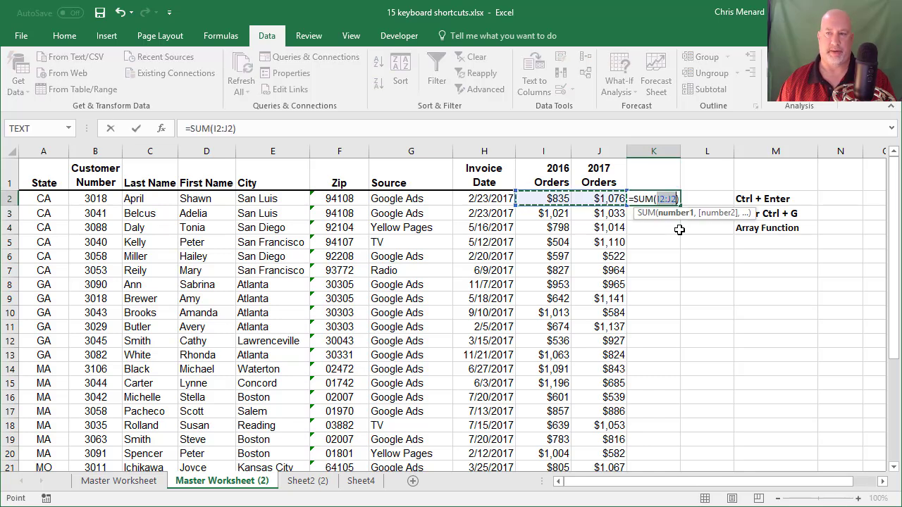
{"action": "key", "text": "ctrl+Return"}
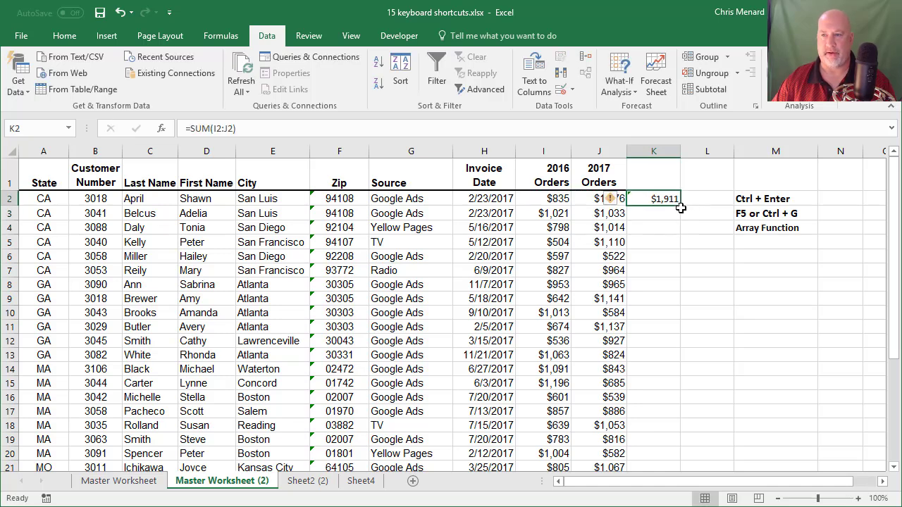
{"action": "double_click", "coordinate": [679, 205]}
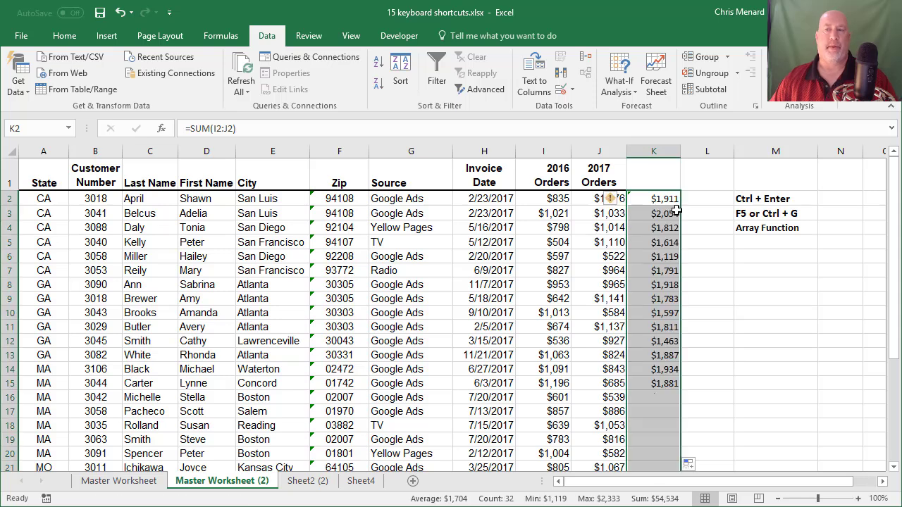
Inspect the copied sums in K6 and K9, and update the K9 formula to include its adjacent cells.
{"action": "left_click", "coordinate": [658, 256]}
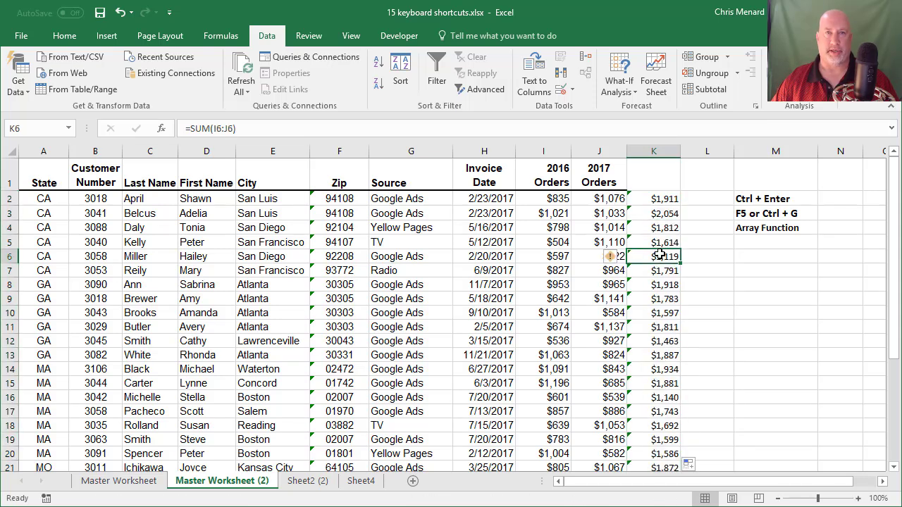
{"action": "left_click", "coordinate": [655, 302]}
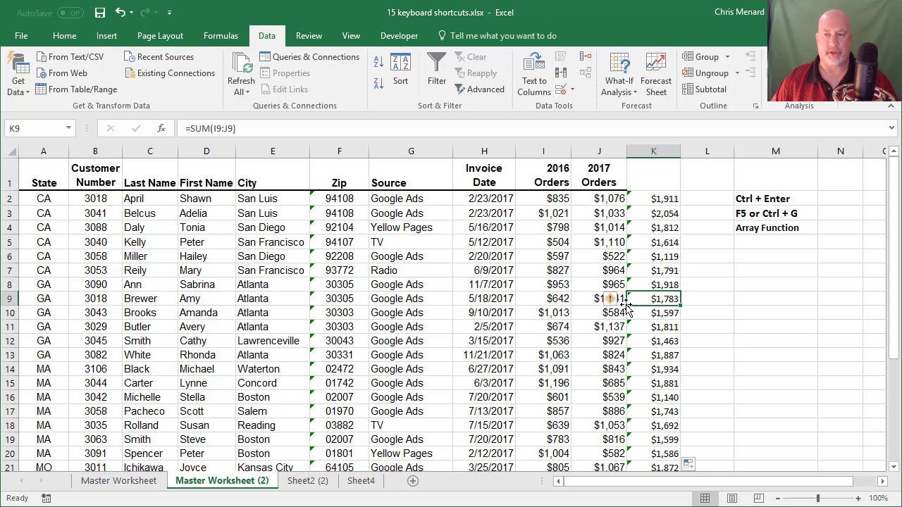
{"action": "left_click", "coordinate": [620, 303]}
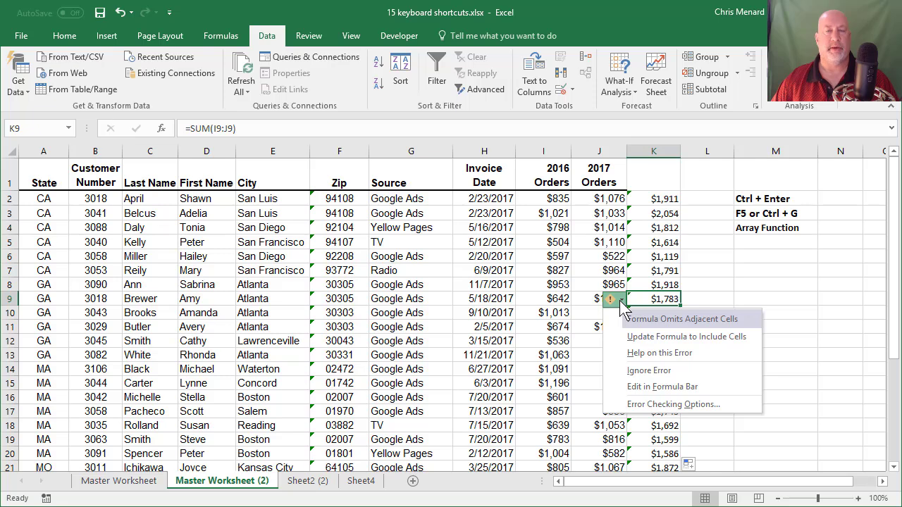
{"action": "left_click", "coordinate": [650, 341]}
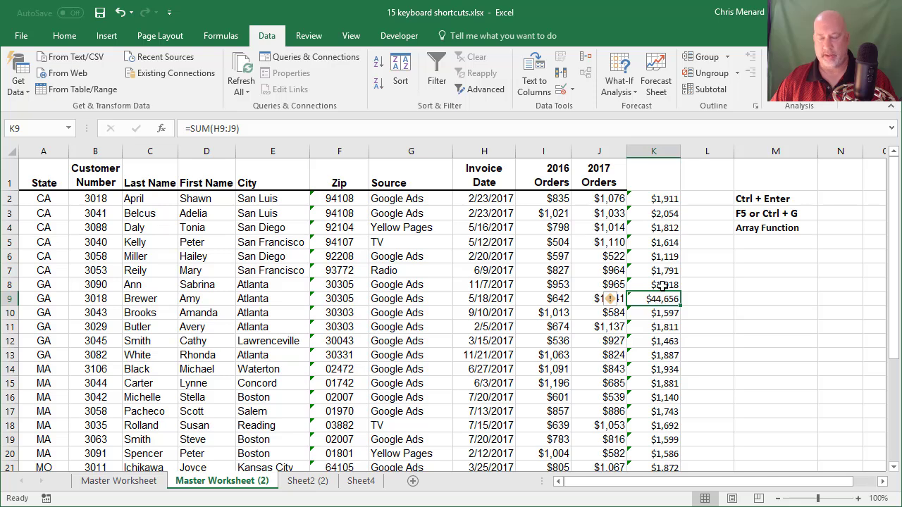
Clear column K and enter the array formula =I2:I33+J2:J33 across K2:K33.
{"action": "left_click", "coordinate": [657, 151]}
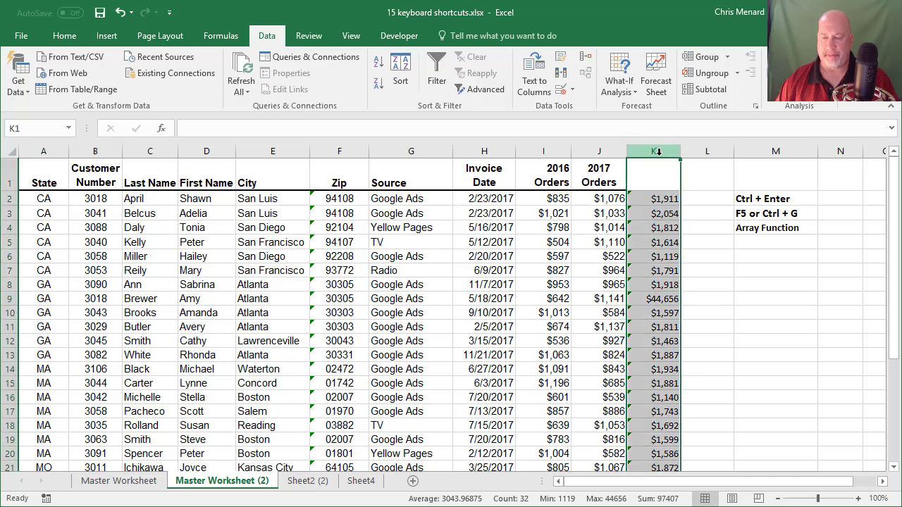
{"action": "key", "text": "Delete"}
{"action": "left_click_drag", "start_coordinate": [654, 199], "coordinate": [652, 437]}
{"action": "scroll", "coordinate": [639, 301], "scroll_direction": "up", "scroll_amount": 5}
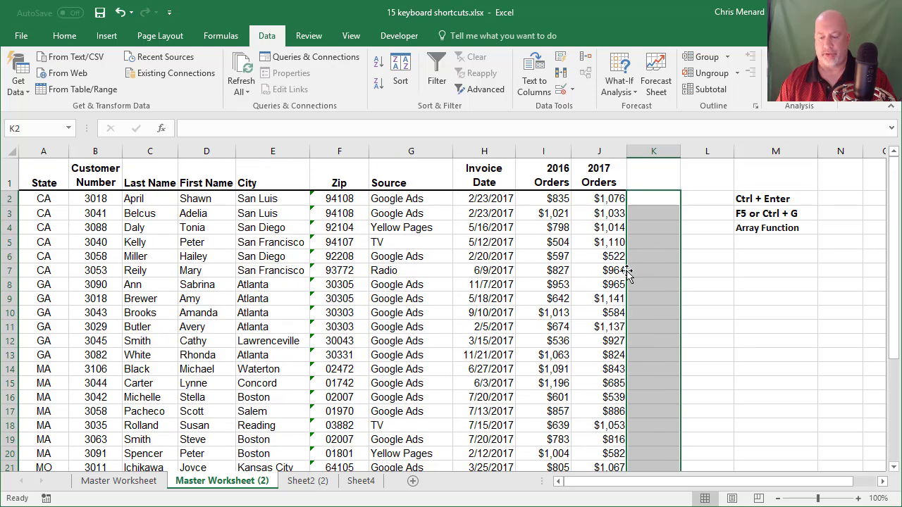
{"action": "type", "text": "="}
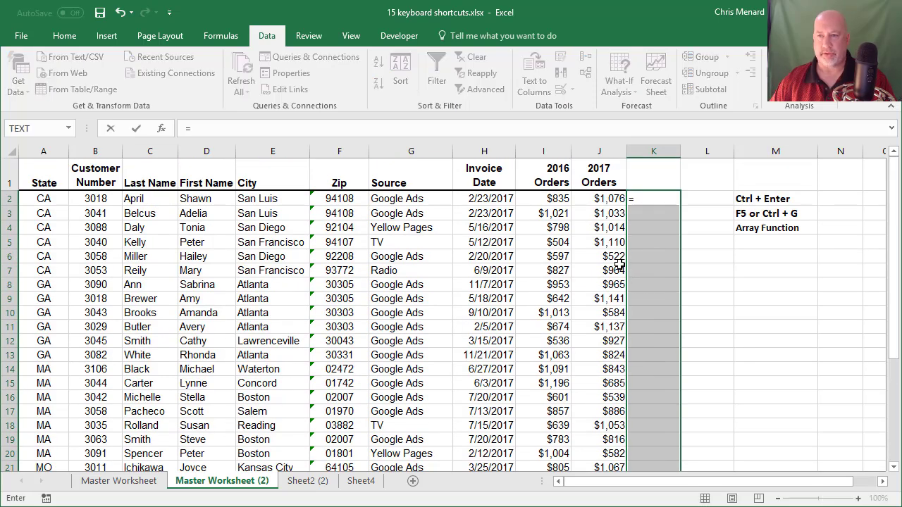
{"action": "left_click", "coordinate": [553, 201]}
{"action": "left_click_drag", "start_coordinate": [553, 242], "coordinate": [539, 451]}
{"action": "scroll", "coordinate": [713, 372], "scroll_direction": "up", "scroll_amount": 5}
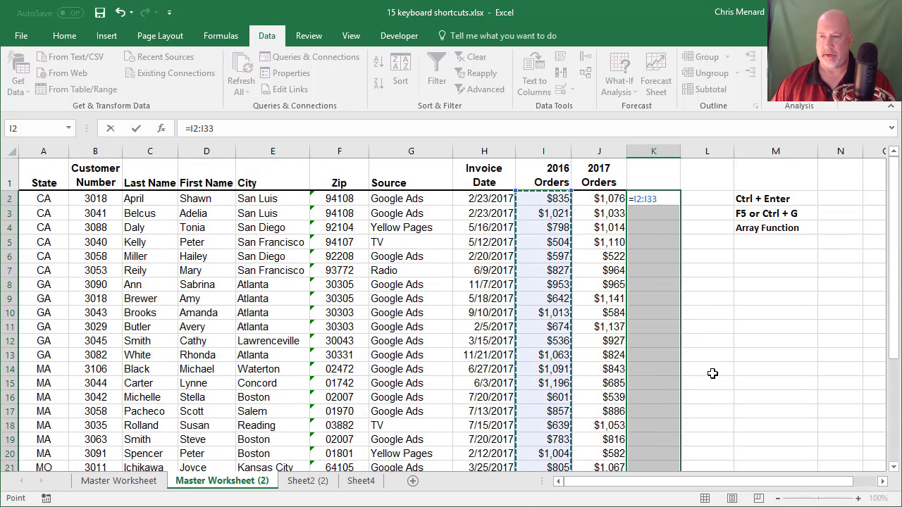
{"action": "type", "text": "+"}
{"action": "left_click_drag", "start_coordinate": [594, 202], "coordinate": [599, 451]}
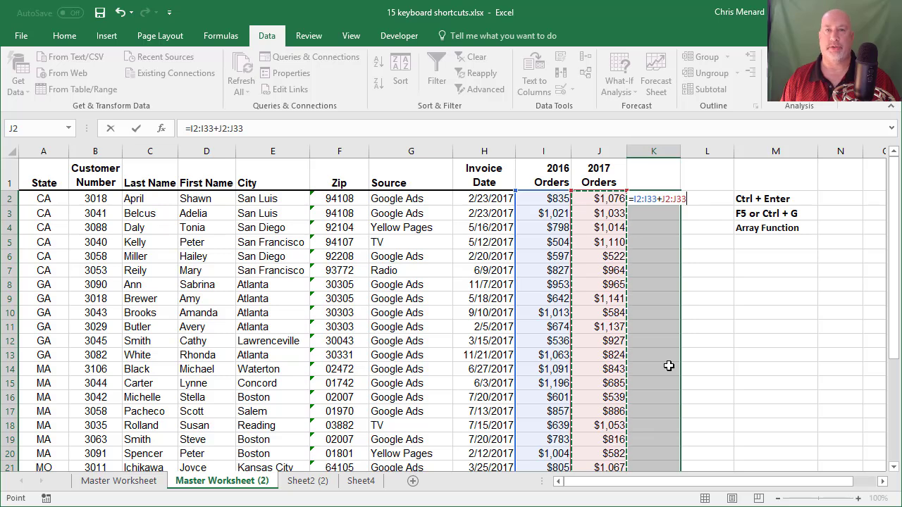
{"action": "key", "text": "ctrl+shift+Return"}
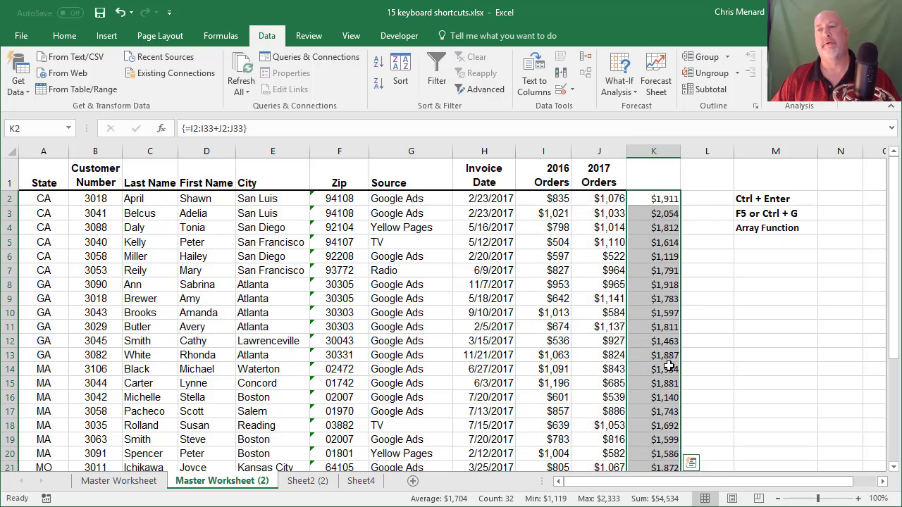
Inspect the array formula in K3 and K6, and try to delete the individual cells K6 and K13.
{"action": "left_click", "coordinate": [653, 212]}
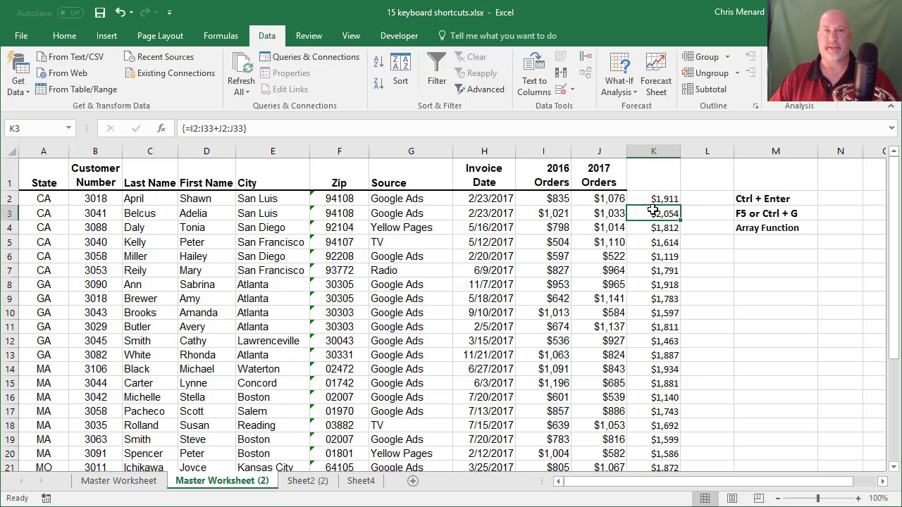
{"action": "left_click", "coordinate": [667, 255]}
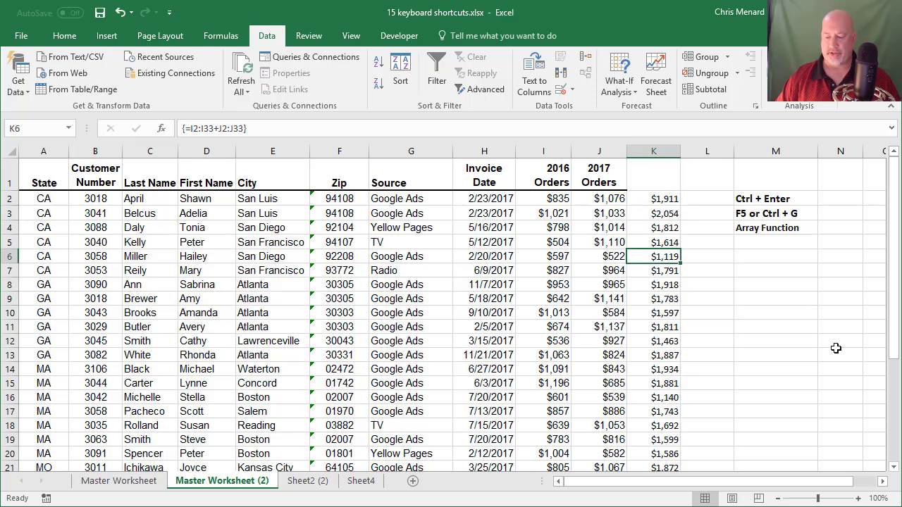
{"action": "key", "text": "Delete"}
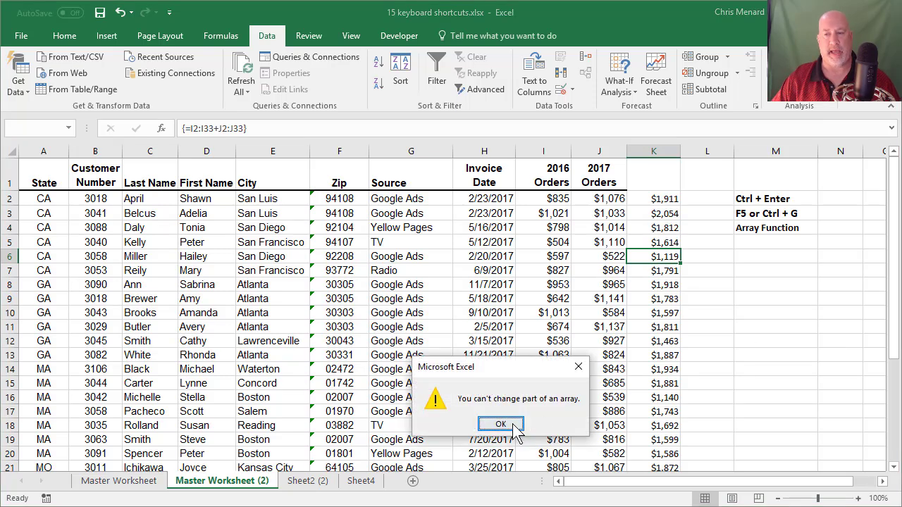
{"action": "left_click", "coordinate": [502, 423]}
{"action": "left_click", "coordinate": [669, 356]}
{"action": "key", "text": "Delete"}
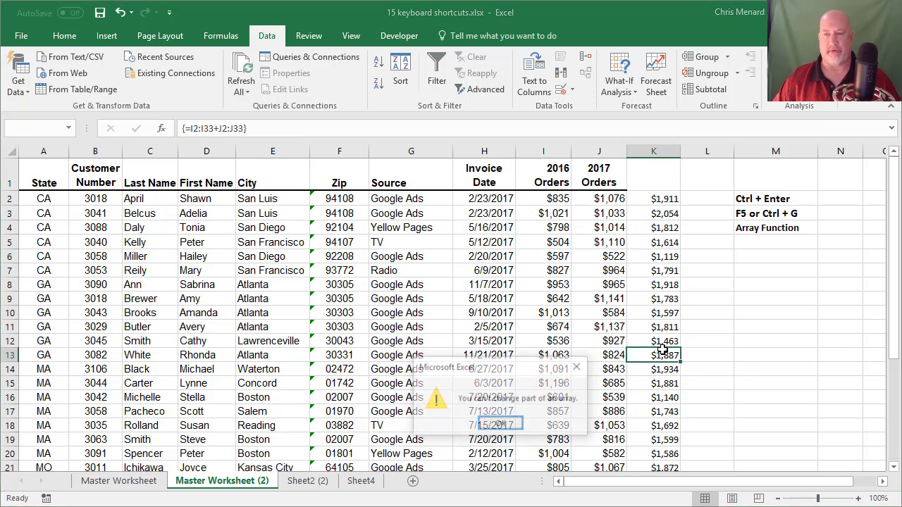
{"action": "left_click", "coordinate": [503, 423]}
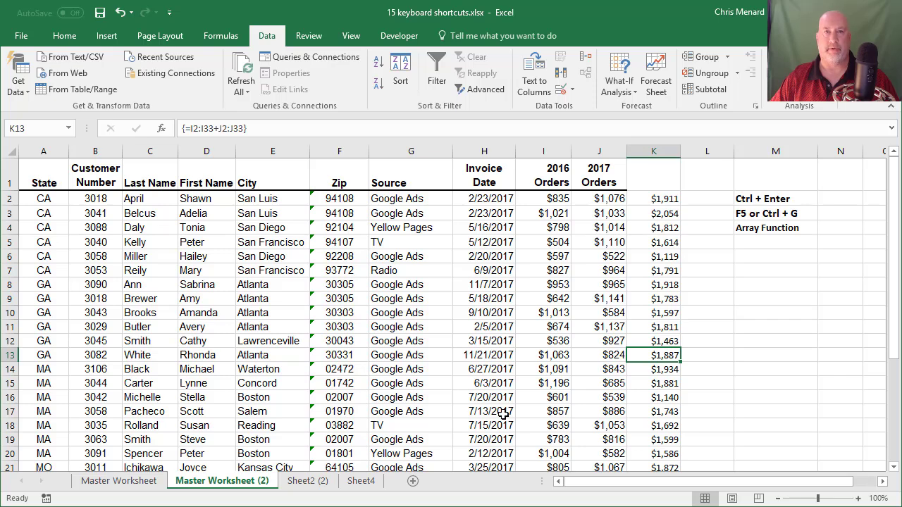
On Sheet2 (2), fill the Invoice Date cells C2:C21 with the current date, 11/8/2017, in one entry.
{"action": "left_click", "coordinate": [313, 484]}
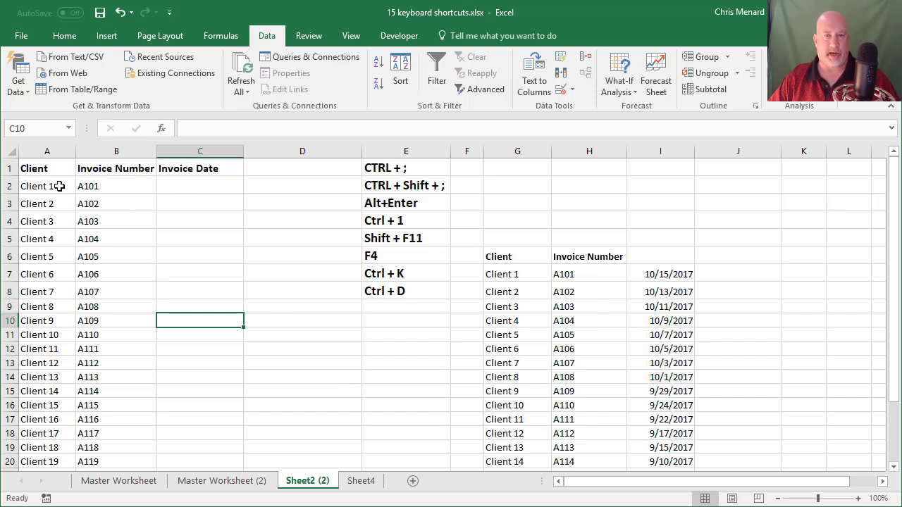
{"action": "left_click_drag", "start_coordinate": [210, 190], "coordinate": [203, 433]}
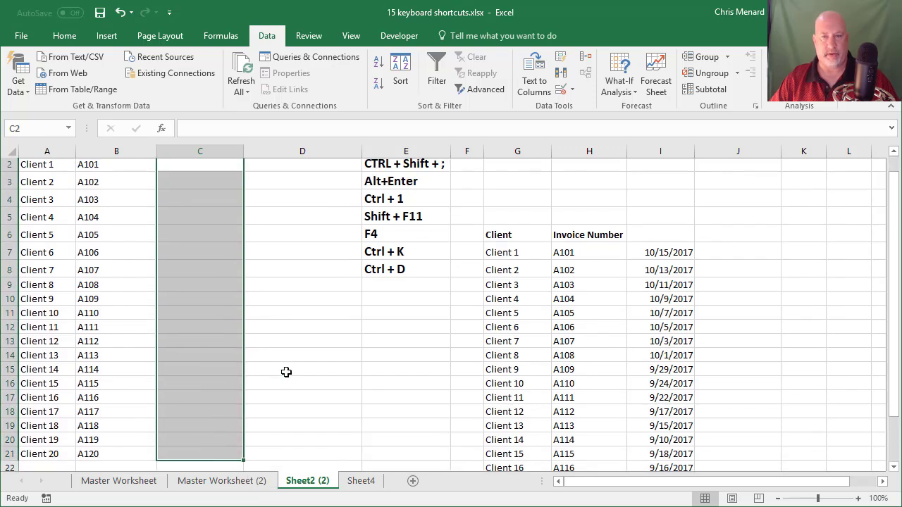
{"action": "scroll", "coordinate": [286, 372], "scroll_direction": "up", "scroll_amount": 1}
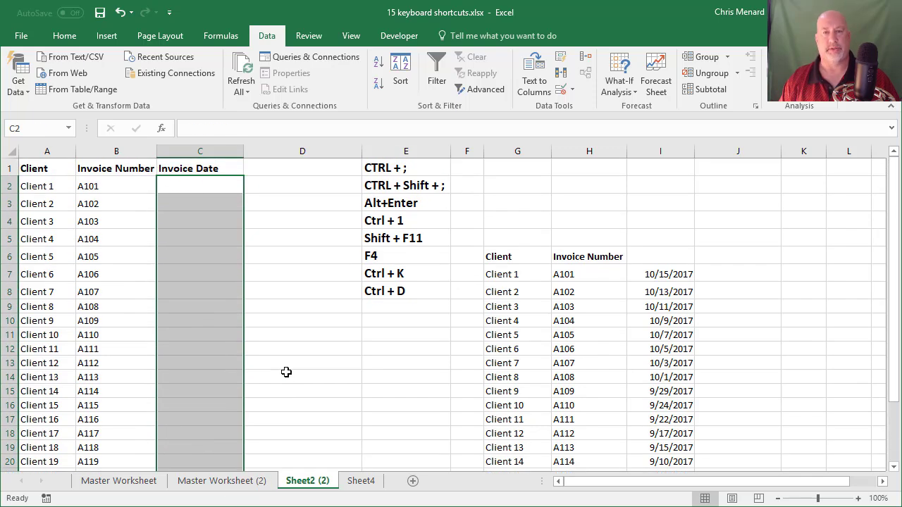
{"action": "key", "text": "ctrl+semicolon"}
{"action": "key", "text": "ctrl+Return"}
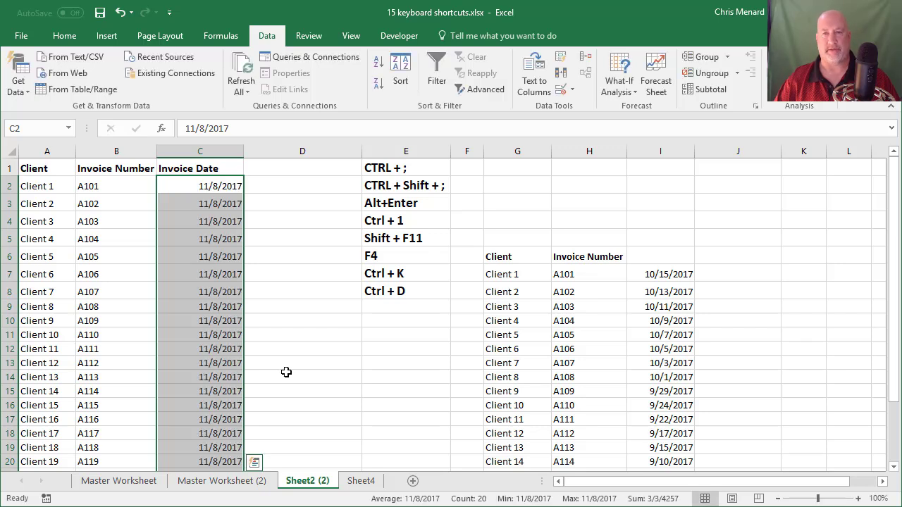
Enter the current time, 2:44 PM, as a fixed value in cell G1.
{"action": "left_click", "coordinate": [230, 240]}
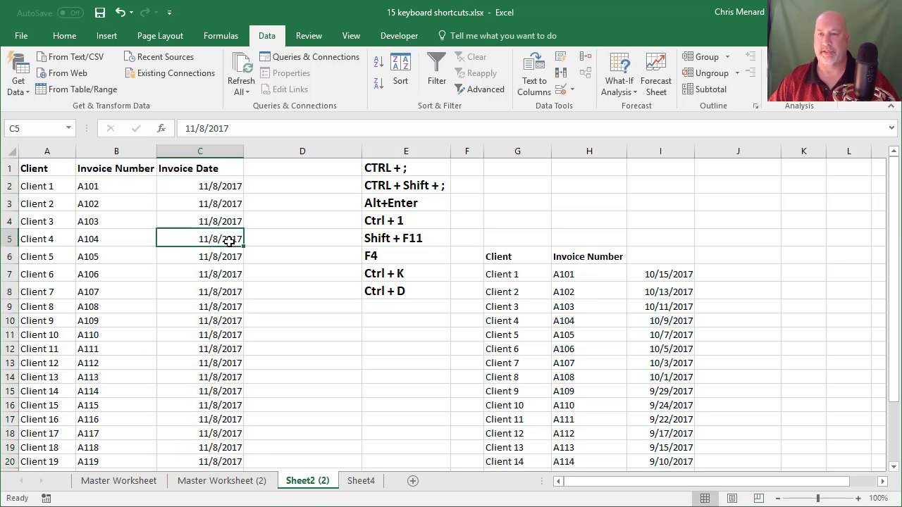
{"action": "left_click", "coordinate": [526, 173]}
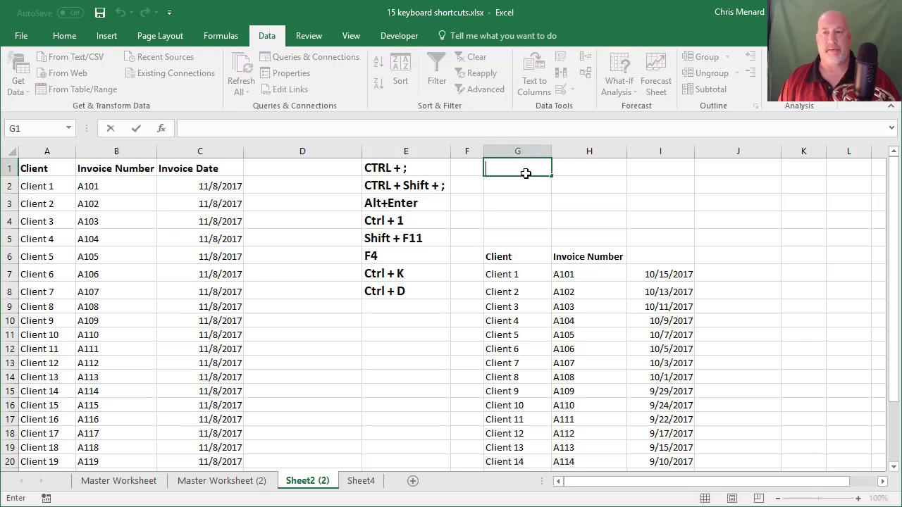
{"action": "key", "text": "Escape"}
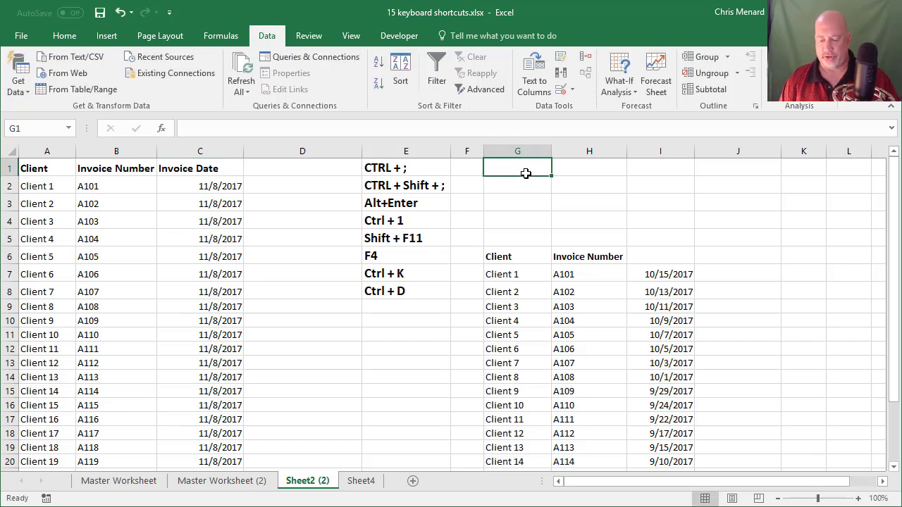
{"action": "key", "text": "ctrl+shift+semicolon"}
{"action": "key", "text": "Tab"}
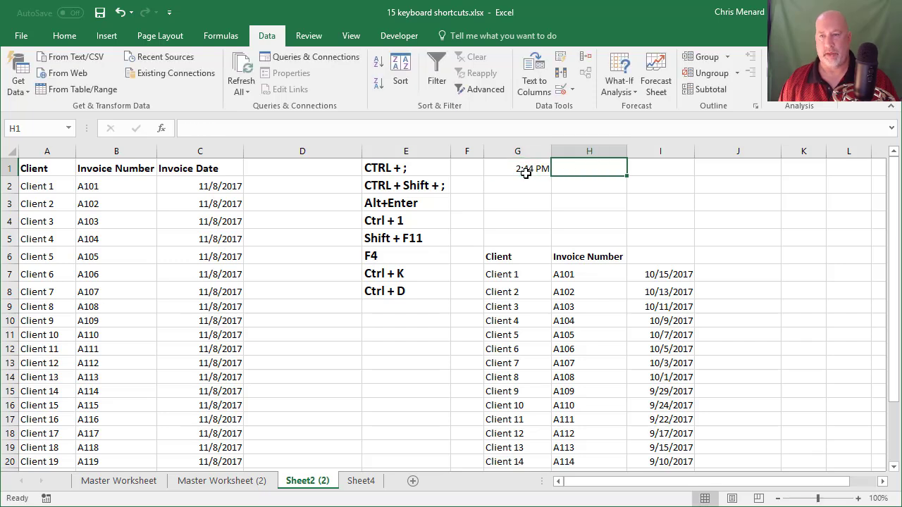
{"action": "key", "text": "Tab"}
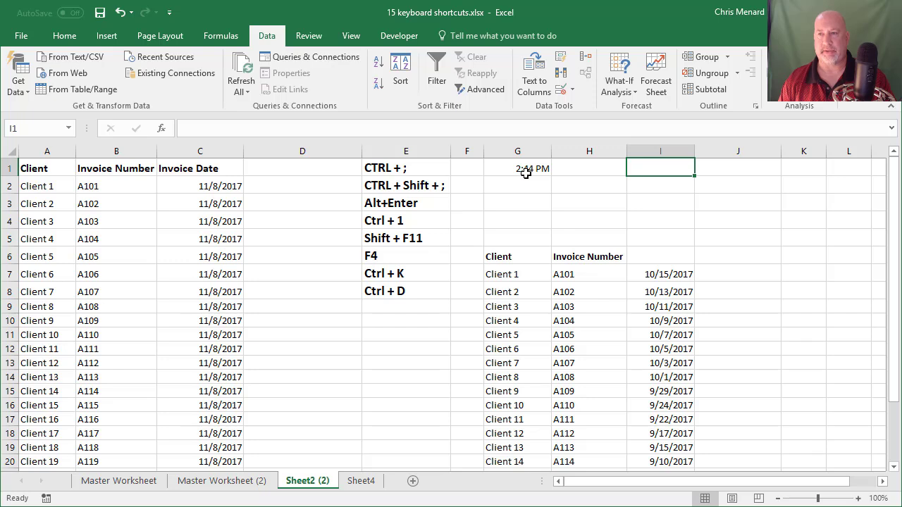
Enter the heading "First Name" in cell I1, with a line break between the two words.
{"action": "type", "text": "Freq"}
{"action": "key", "text": "BackSpace"}
{"action": "key", "text": "BackSpace"}
{"action": "key", "text": "BackSpace"}
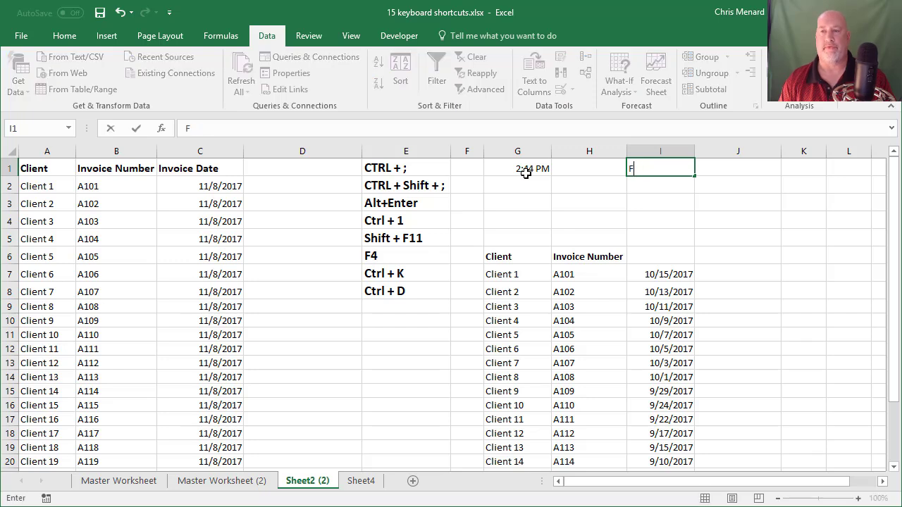
{"action": "type", "text": "irs"}
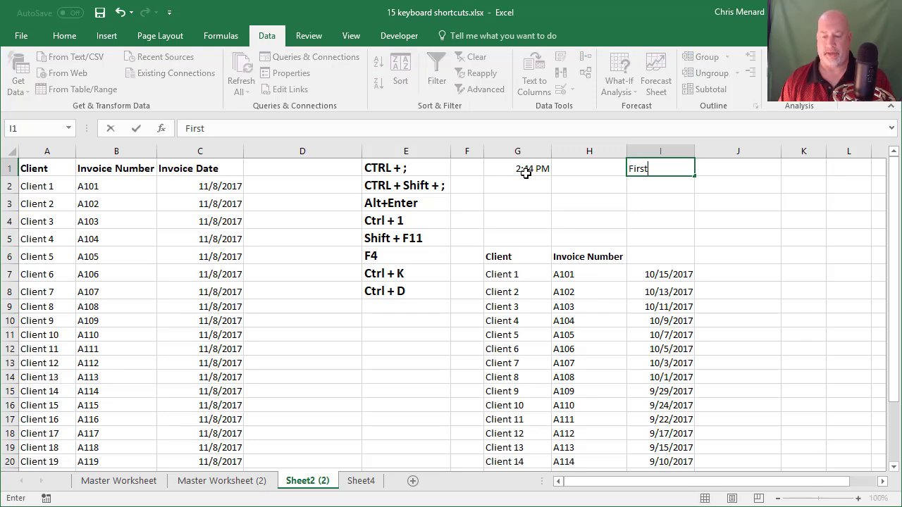
{"action": "type", "text": "t"}
{"action": "key", "text": "alt+Return"}
{"action": "type", "text": "Name"}
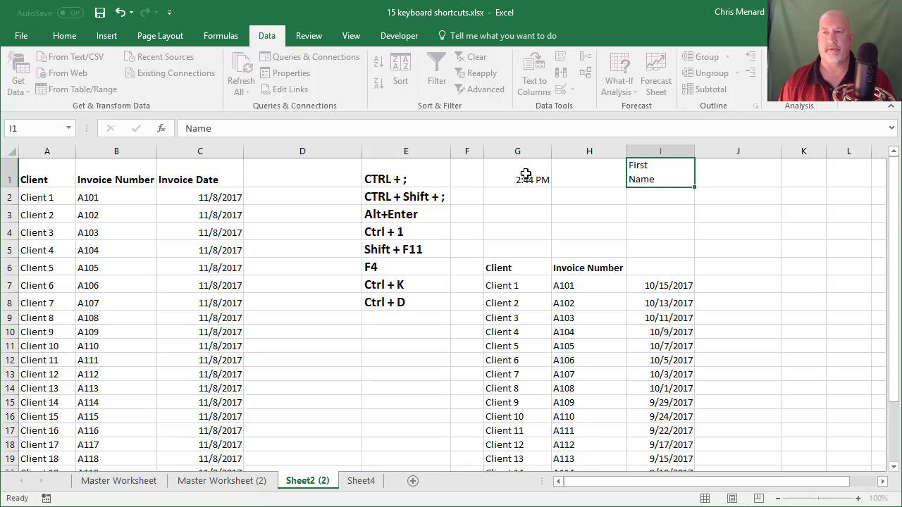
{"action": "key", "text": "Return"}
{"action": "key", "text": "Up"}
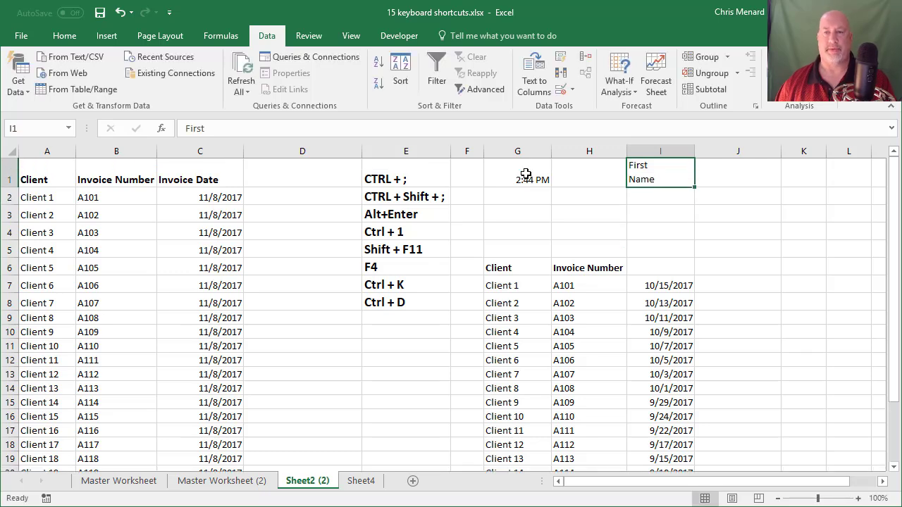
Format the Invoice Date cells C2:C21 with the custom number format "ddd. m/d/yyyy".
{"action": "left_click", "coordinate": [221, 197]}
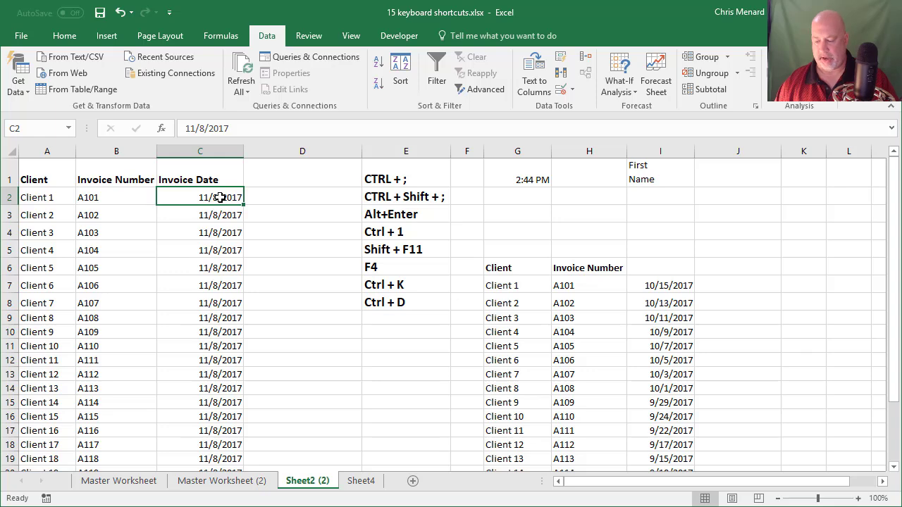
{"action": "key", "text": "ctrl+shift+Down"}
{"action": "scroll", "coordinate": [221, 197], "scroll_direction": "up", "scroll_amount": 1}
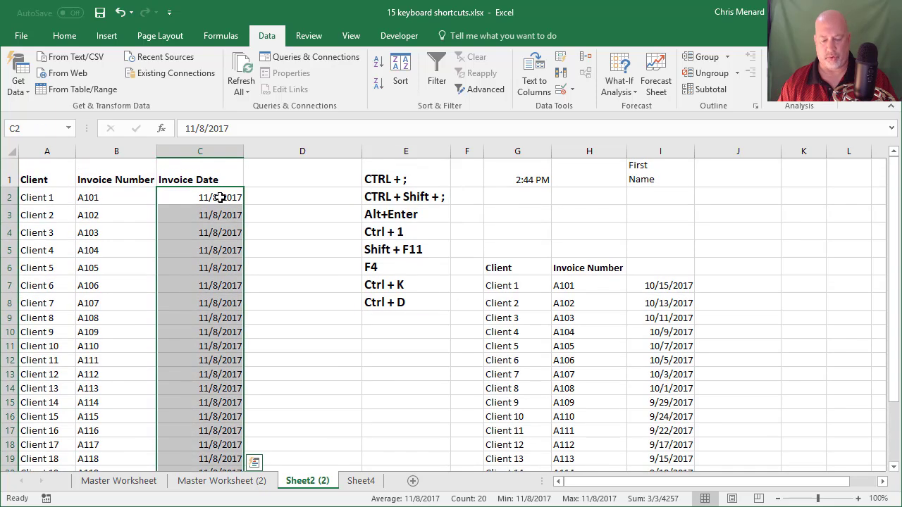
{"action": "key", "text": "ctrl+1"}
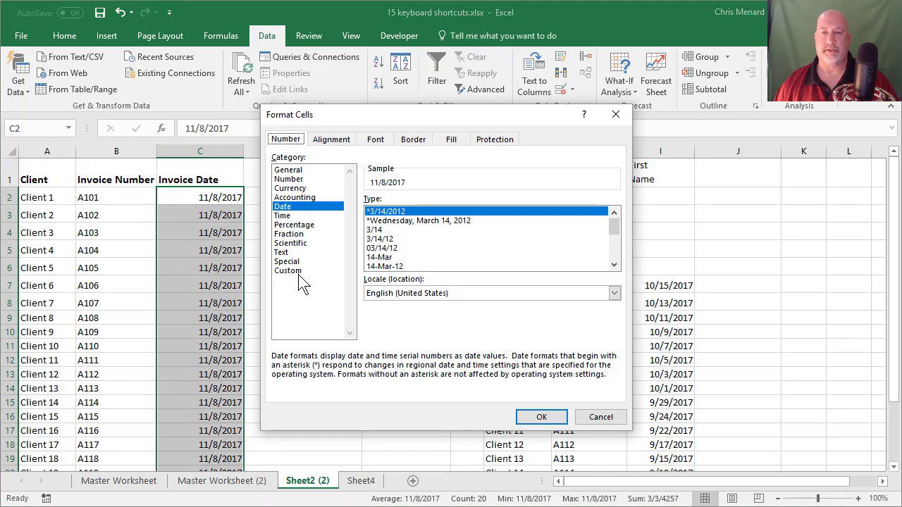
{"action": "left_click", "coordinate": [289, 270]}
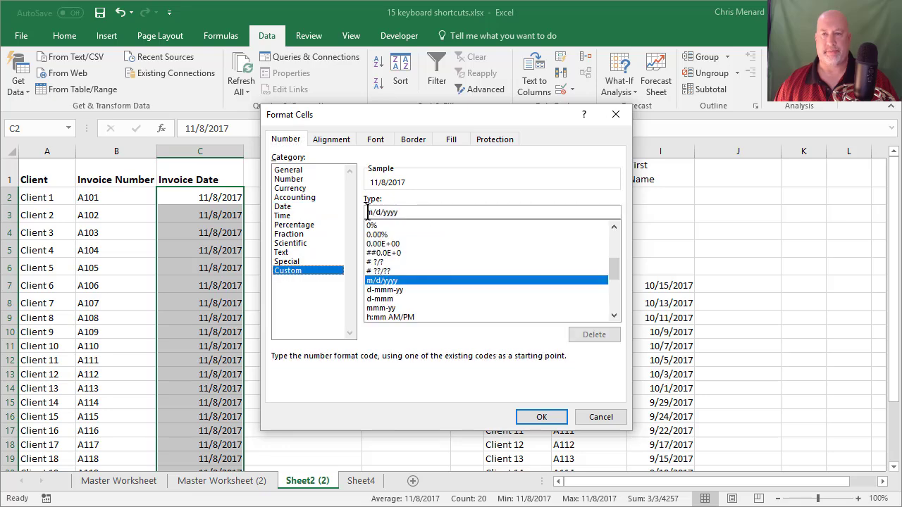
{"action": "type", "text": "ddd."}
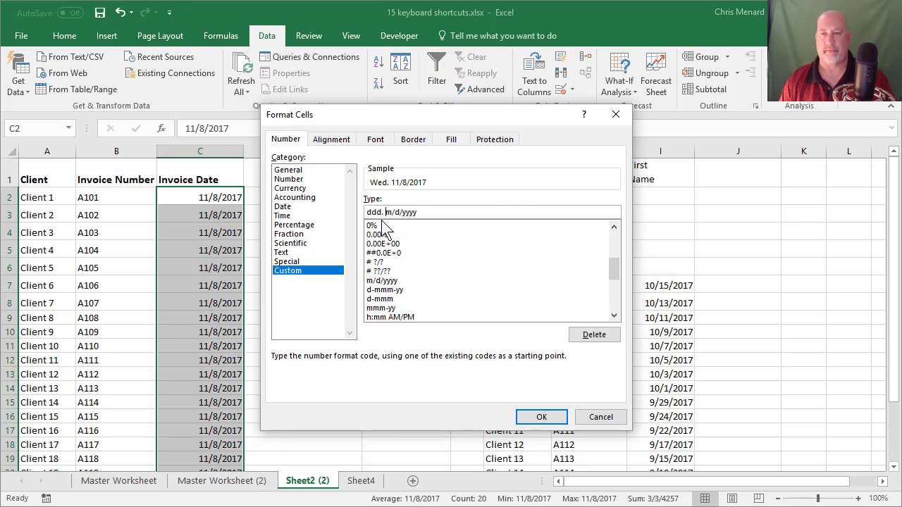
{"action": "key", "text": "Return"}
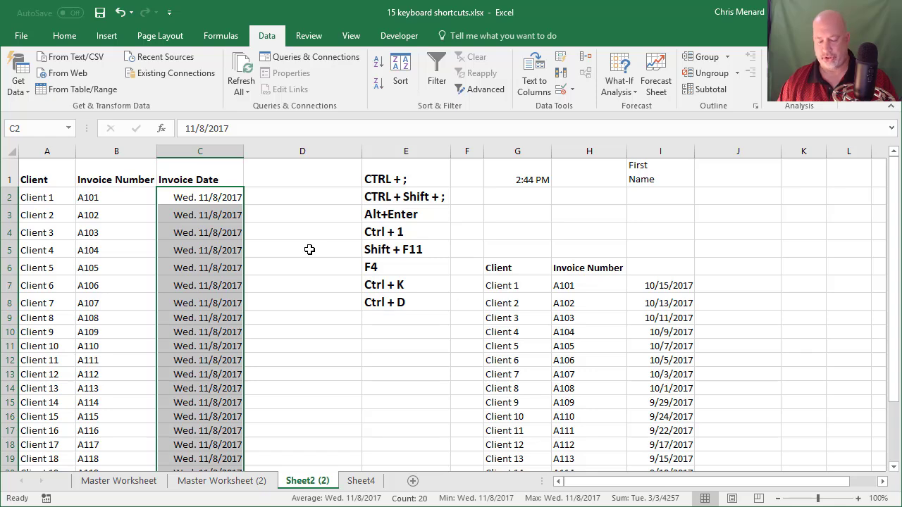
Insert two new blank worksheets into the workbook and return to Sheet2 (2).
{"action": "key", "text": "shift+F11"}
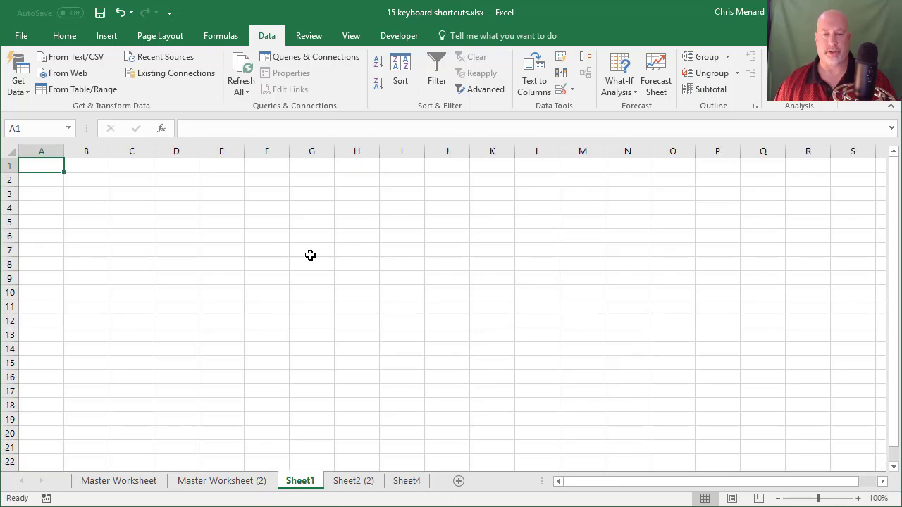
{"action": "key", "text": "shift+F11"}
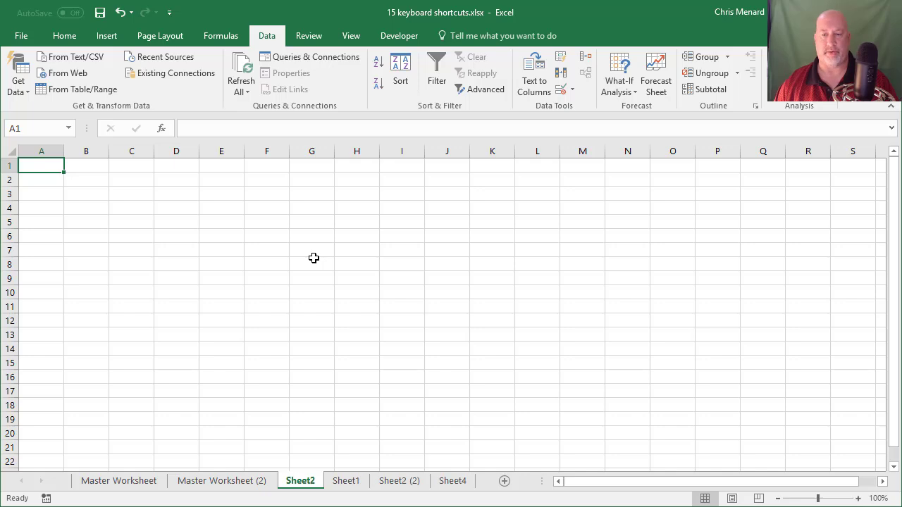
{"action": "left_click", "coordinate": [399, 481]}
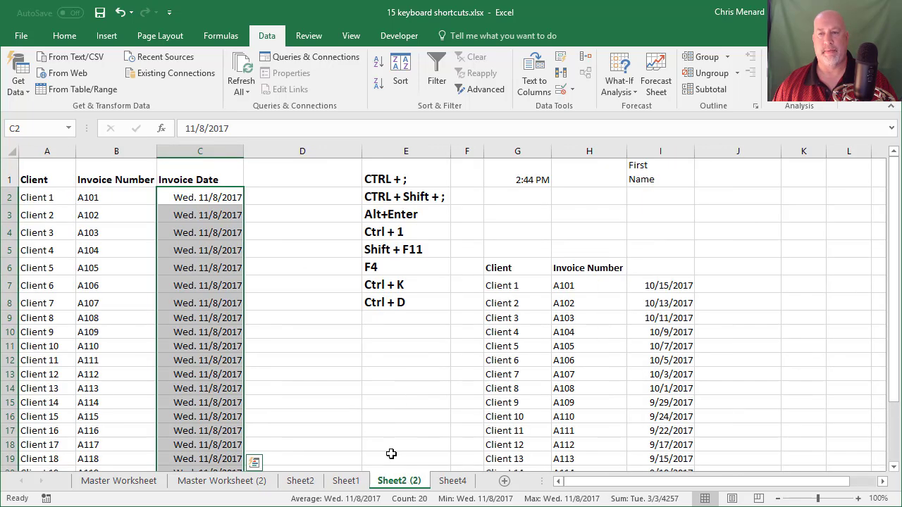
{"action": "left_click", "coordinate": [343, 331]}
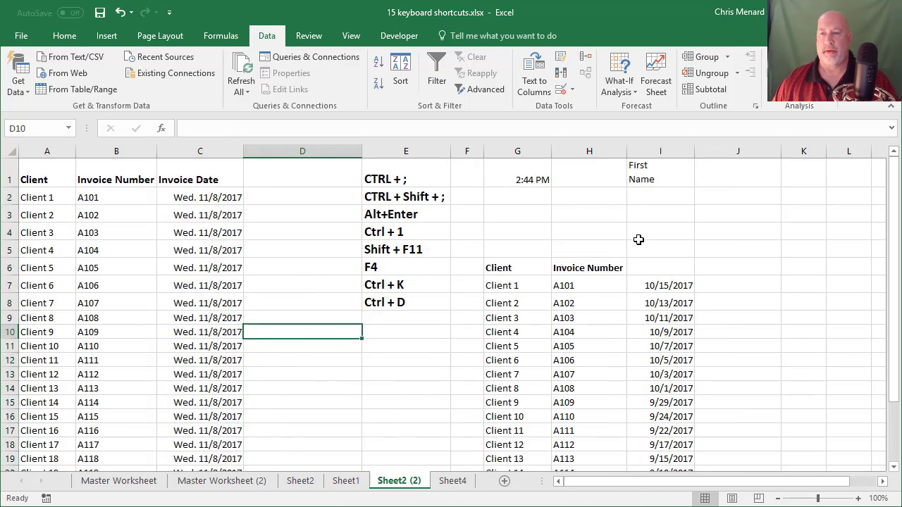
{"action": "left_click", "coordinate": [515, 271]}
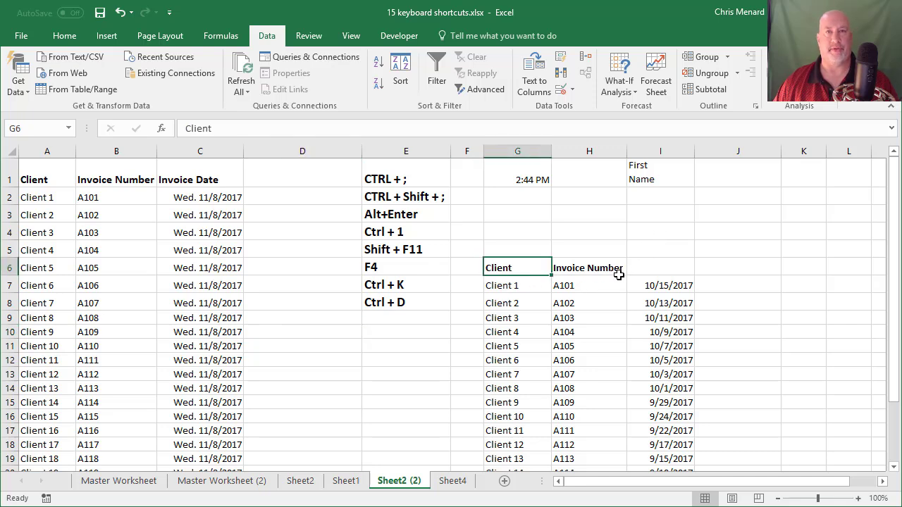
Select the whole client invoice table in columns A to C and cycle the active cell through its corners.
{"action": "left_click", "coordinate": [127, 234]}
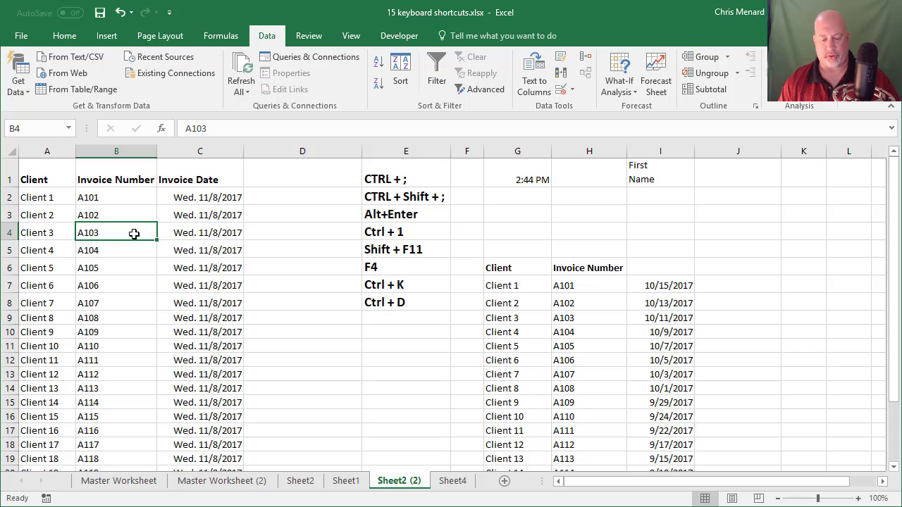
{"action": "key", "text": "ctrl+a"}
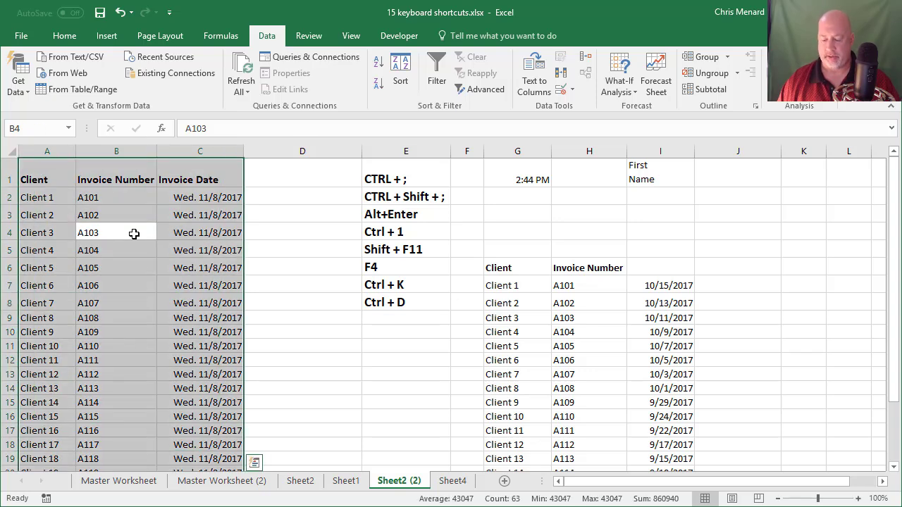
{"action": "key", "text": "ctrl+period"}
{"action": "key", "text": "ctrl+period"}
{"action": "key", "text": "ctrl+period"}
{"action": "key", "text": "ctrl+period"}
{"action": "key", "text": "ctrl+period"}
{"action": "key", "text": "ctrl+period"}
{"action": "key", "text": "ctrl+period"}
{"action": "key", "text": "ctrl+period"}
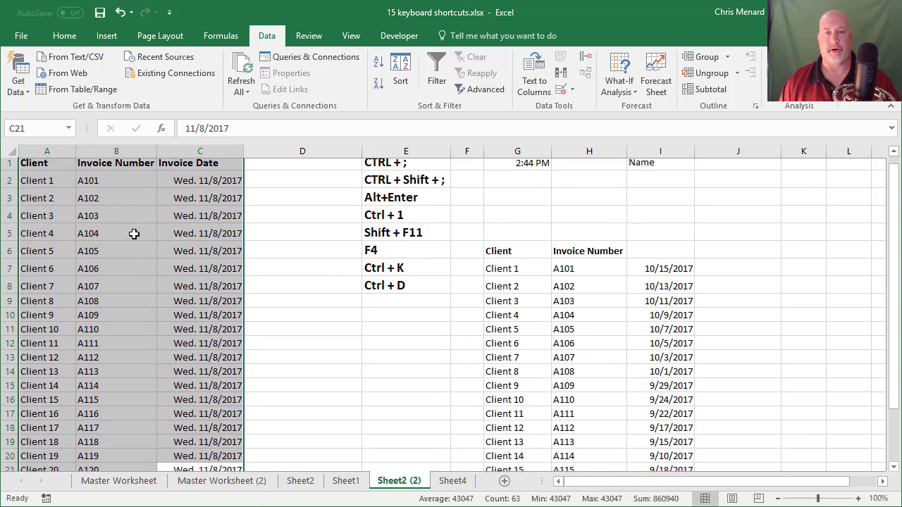
{"action": "key", "text": "ctrl+period"}
{"action": "key", "text": "ctrl+period"}
{"action": "key", "text": "ctrl+period"}
{"action": "key", "text": "ctrl+period"}
{"action": "key", "text": "ctrl+period"}
{"action": "key", "text": "ctrl+period"}
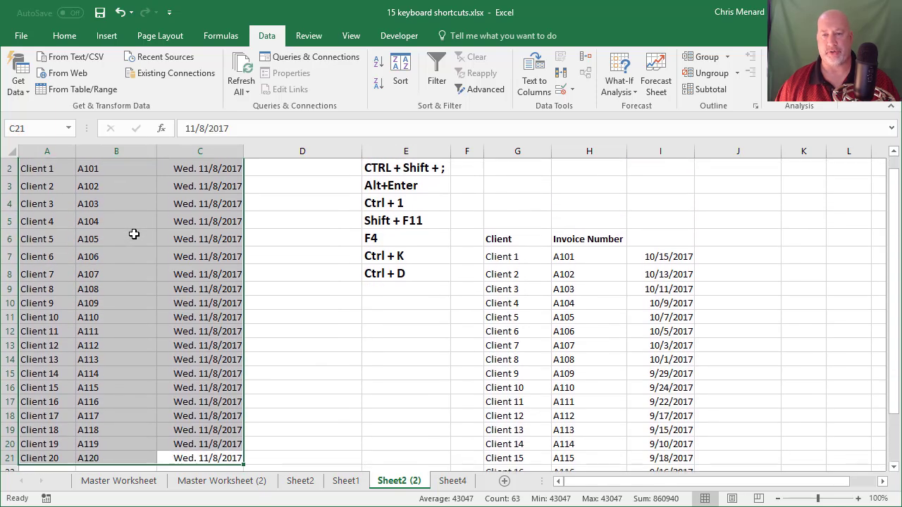
{"action": "left_click", "coordinate": [134, 234]}
Enter the heading "Inv Date" in cell I6, with a line break between the two words.
{"action": "left_click", "coordinate": [547, 272]}
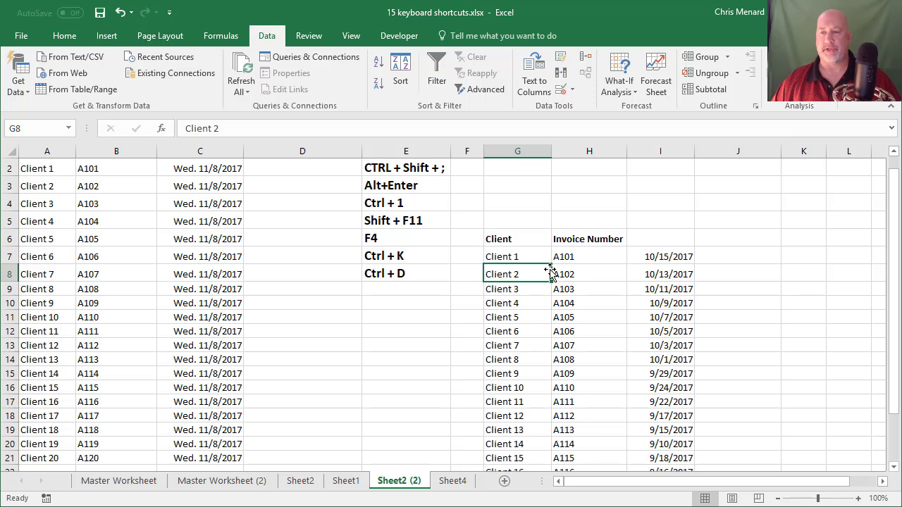
{"action": "scroll", "coordinate": [551, 274], "scroll_direction": "up", "scroll_amount": 1}
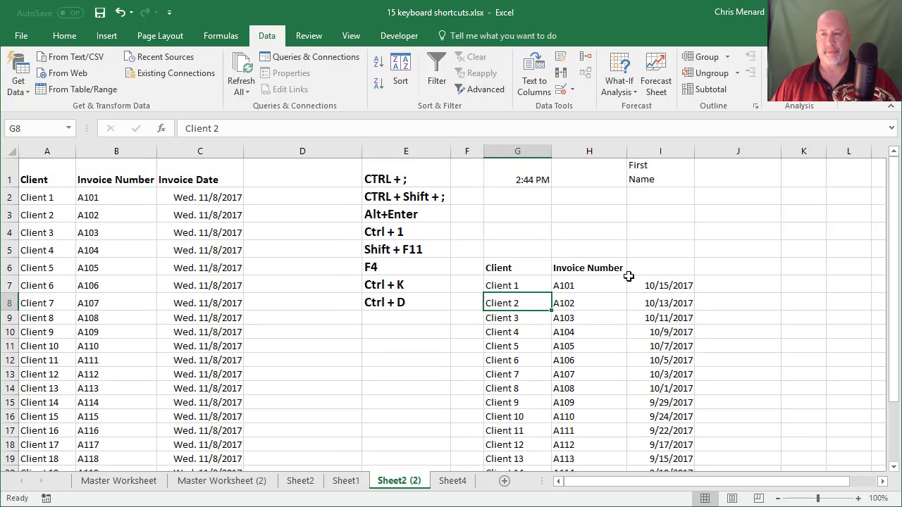
{"action": "left_click", "coordinate": [661, 277]}
{"action": "key", "text": "Up"}
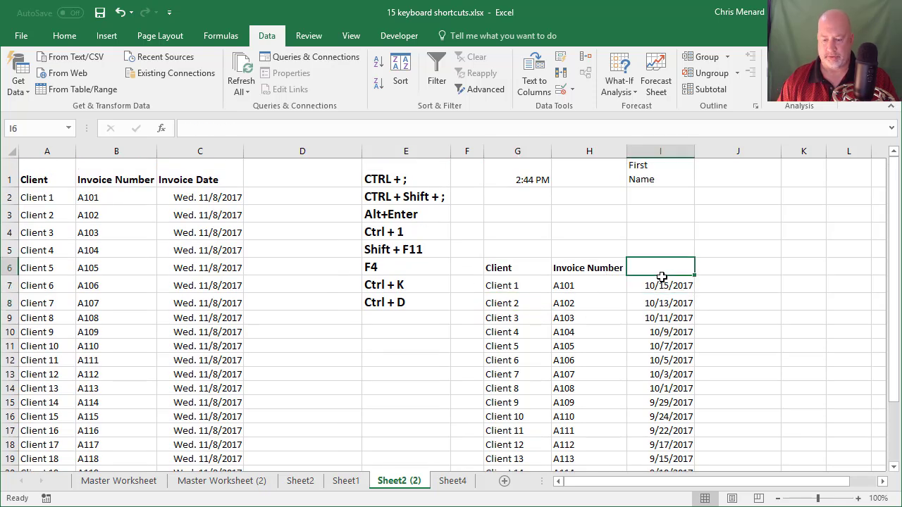
{"action": "type", "text": "Inv"}
{"action": "key", "text": "alt+Return"}
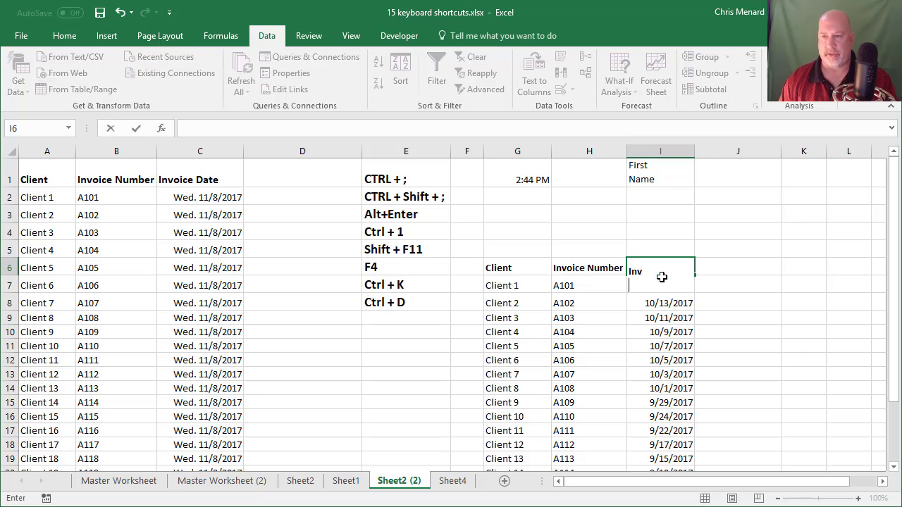
{"action": "type", "text": "Date"}
{"action": "key", "text": "Return"}
{"action": "key", "text": "Up"}
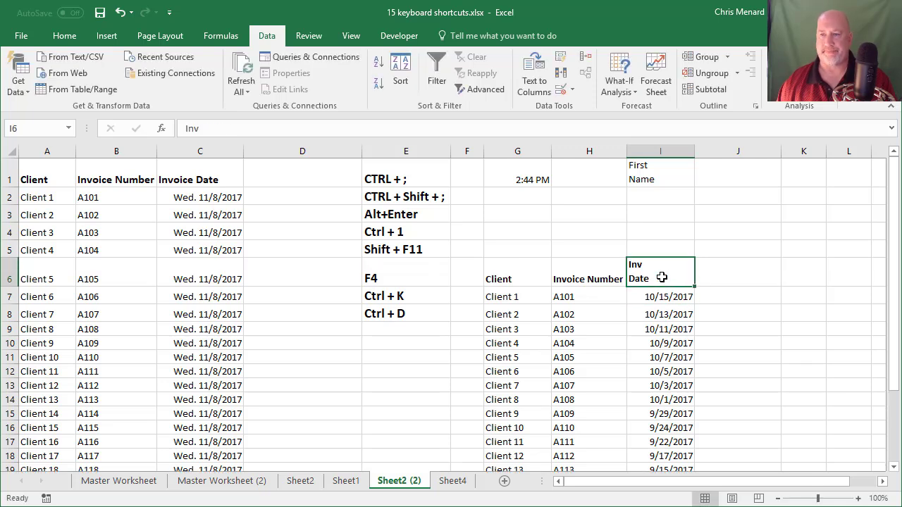
Enter the formula =TODAY()-I7 in cell J7, keeping that cell selected.
{"action": "key", "text": "Right"}
{"action": "key", "text": "Down"}
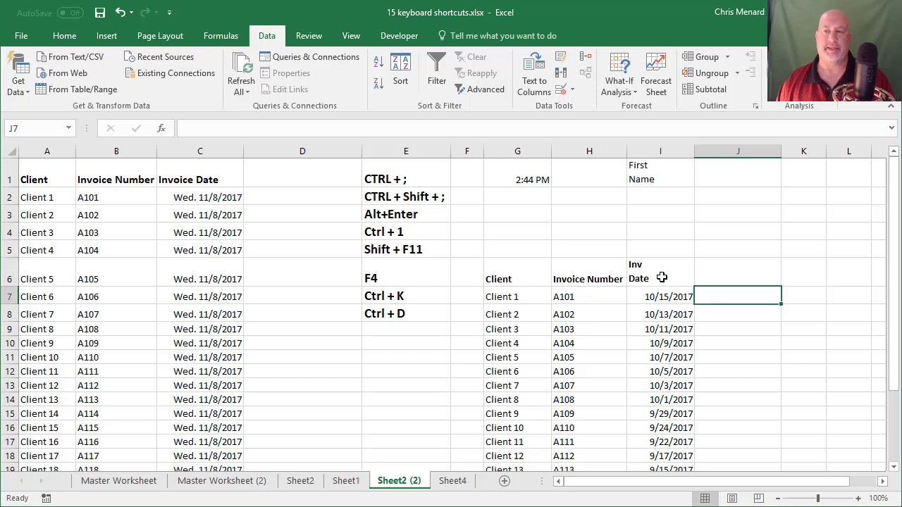
{"action": "type", "text": "="}
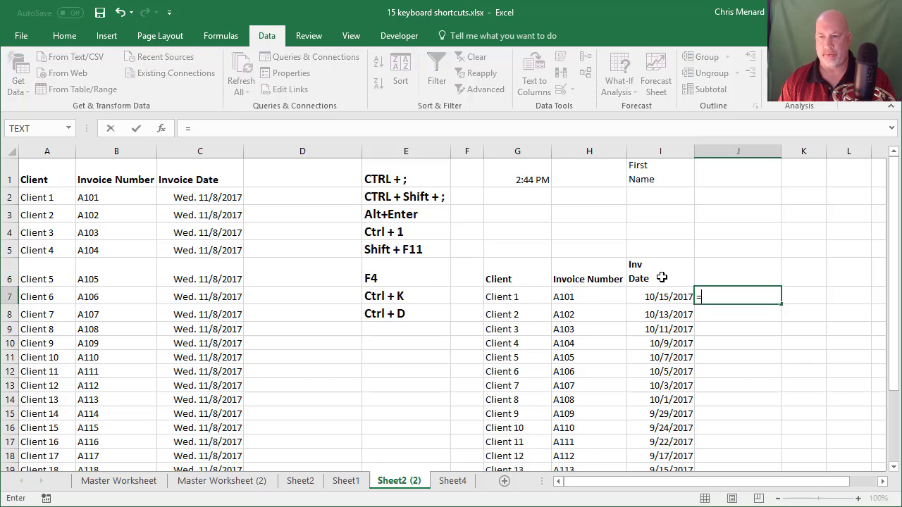
{"action": "type", "text": "today()"}
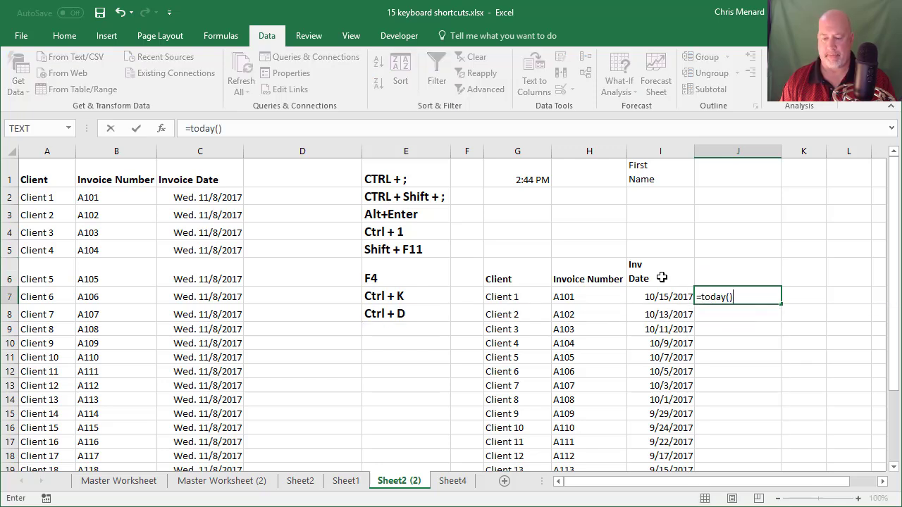
{"action": "type", "text": "-"}
{"action": "key", "text": "Left"}
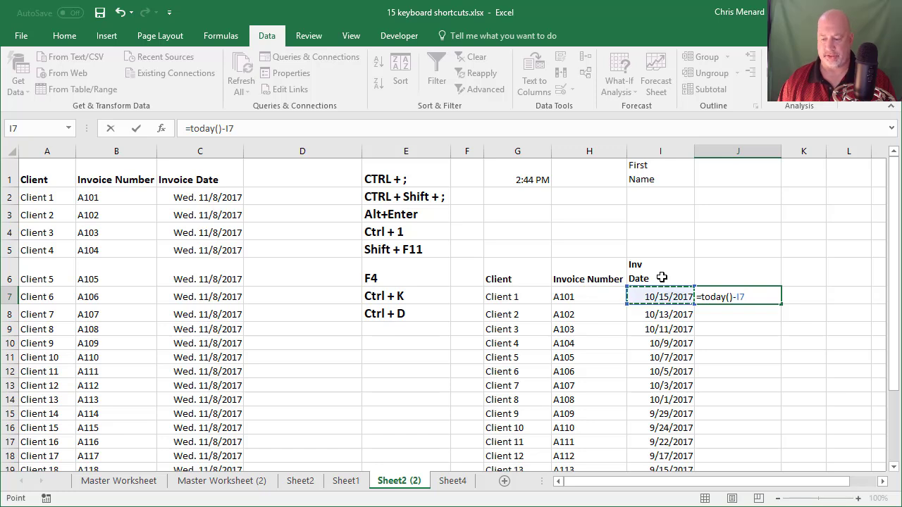
{"action": "key", "text": "ctrl+Return"}
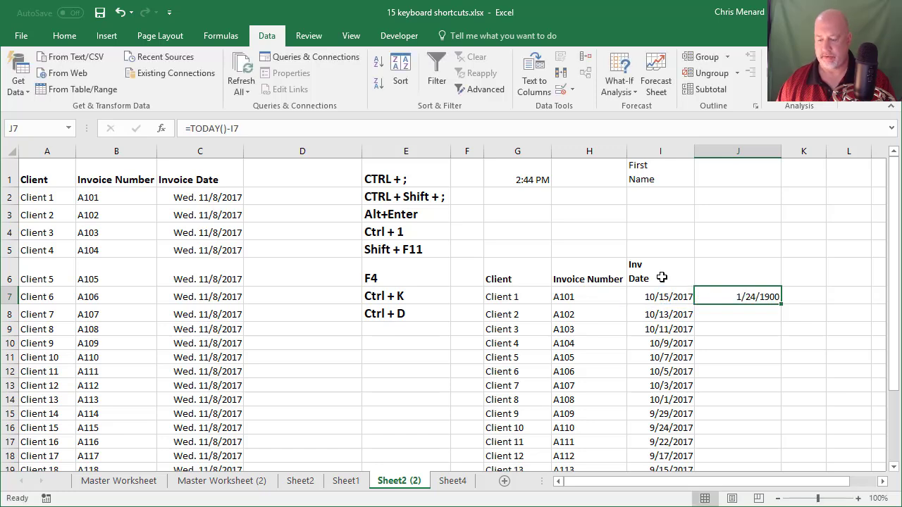
Fill the formula in J7 down through J26, next to the last client row.
{"action": "key", "text": "shift+Down"}
{"action": "key", "text": "shift+Down"}
{"action": "key", "text": "shift+Down"}
{"action": "key", "text": "shift+Down"}
{"action": "key", "text": "shift+Down"}
{"action": "key", "text": "shift+Down"}
{"action": "key", "text": "shift+Down"}
{"action": "key", "text": "shift+Down"}
{"action": "key", "text": "shift+Down"}
{"action": "key", "text": "shift+Down"}
{"action": "key", "text": "shift+Down"}
{"action": "key", "text": "shift+Down"}
{"action": "key", "text": "shift+Down"}
{"action": "key", "text": "shift+Down"}
{"action": "key", "text": "shift+Down"}
{"action": "key", "text": "shift+Down"}
{"action": "key", "text": "shift+Down"}
{"action": "key", "text": "shift+Down"}
{"action": "key", "text": "shift+Down"}
{"action": "key", "text": "shift+Down"}
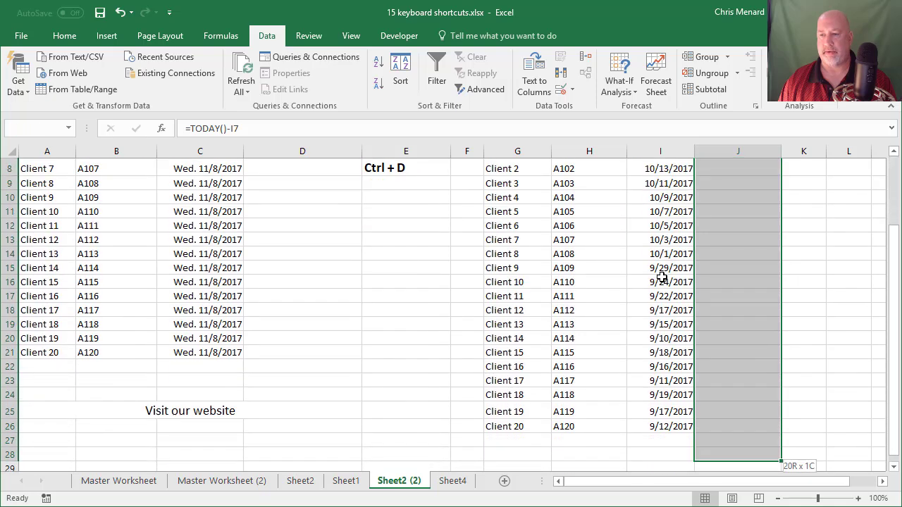
{"action": "key", "text": "shift+Up"}
{"action": "key", "text": "shift+Up"}
{"action": "key", "text": "shift+Up"}
{"action": "key", "text": "shift+Up"}
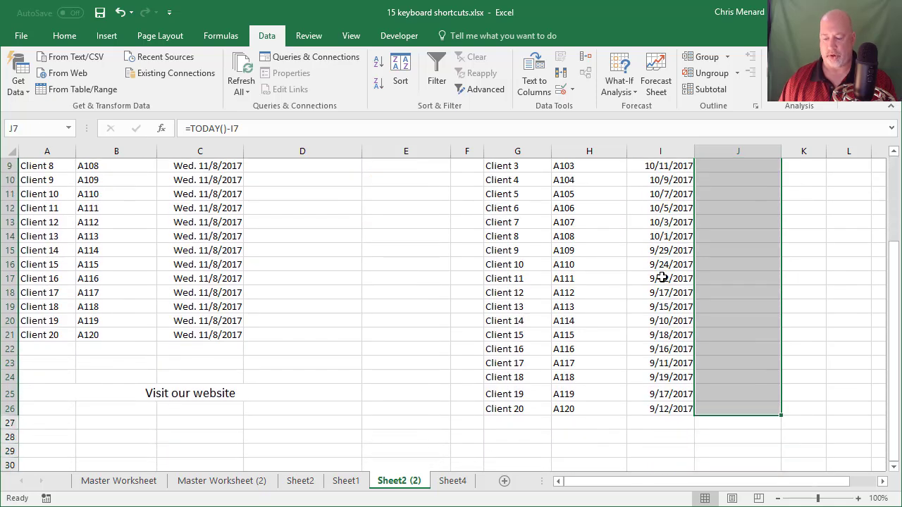
{"action": "key", "text": "ctrl+d"}
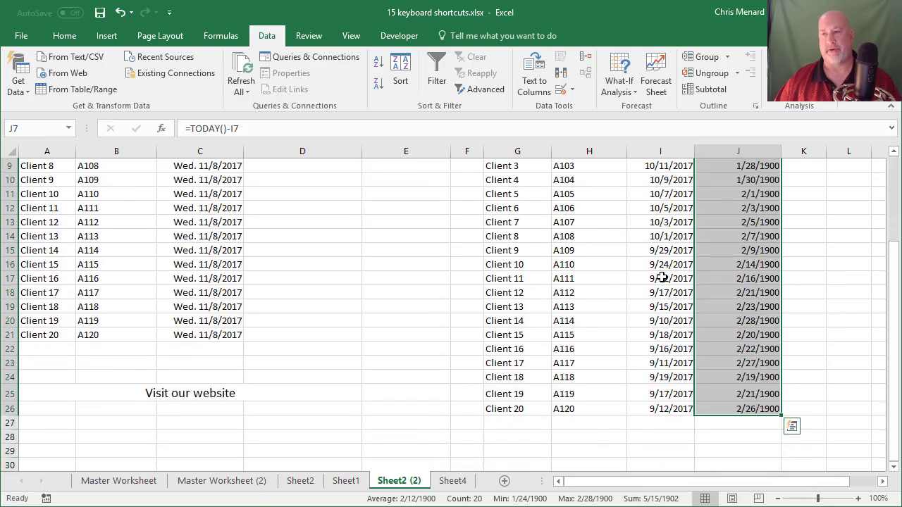
Format the results in J7:J26 as numbers in comma style with no decimal places.
{"action": "scroll", "coordinate": [663, 277], "scroll_direction": "up", "scroll_amount": 3}
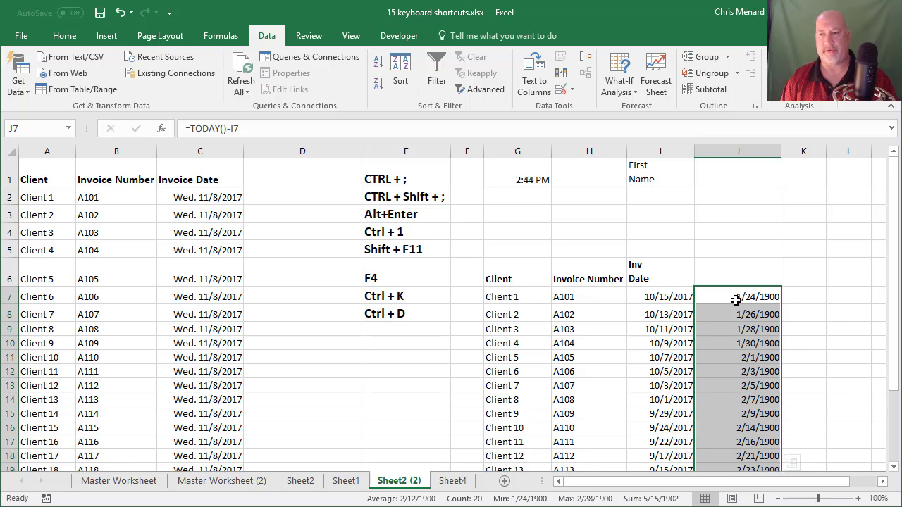
{"action": "key", "text": "ctrl+shift+1"}
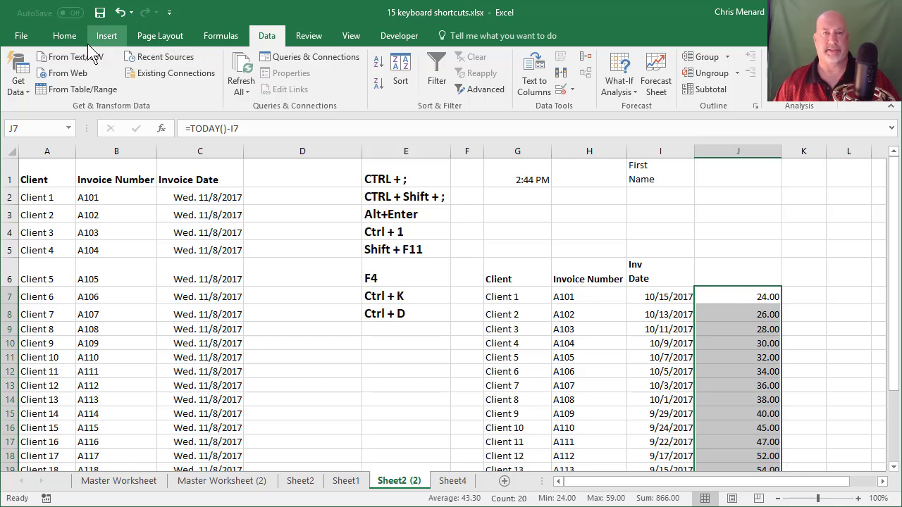
{"action": "left_click", "coordinate": [65, 36]}
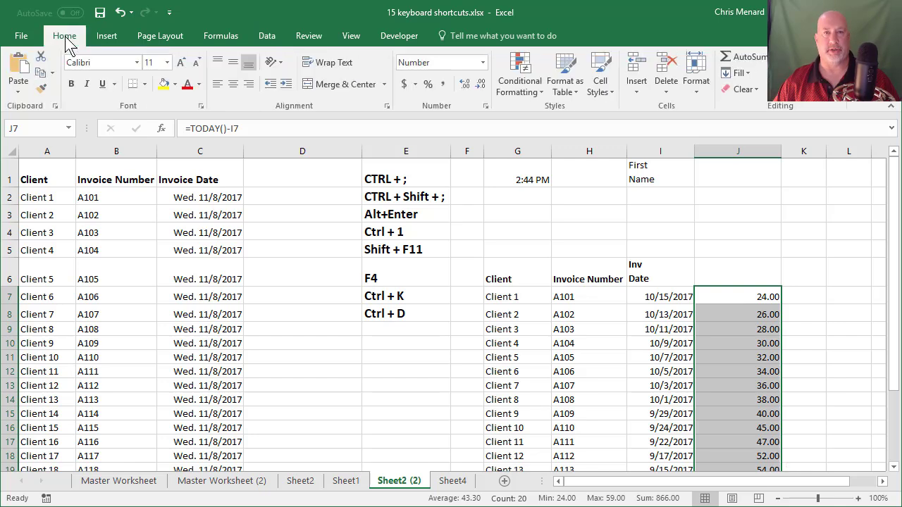
{"action": "left_click", "coordinate": [445, 84]}
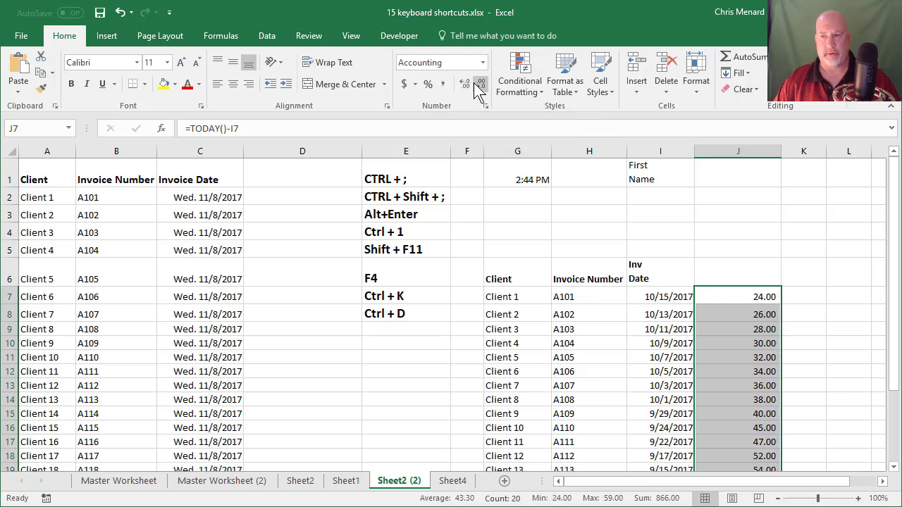
{"action": "left_click", "coordinate": [475, 82]}
{"action": "left_click", "coordinate": [476, 83]}
Clear the formulas from J7:J26.
{"action": "left_click", "coordinate": [723, 299]}
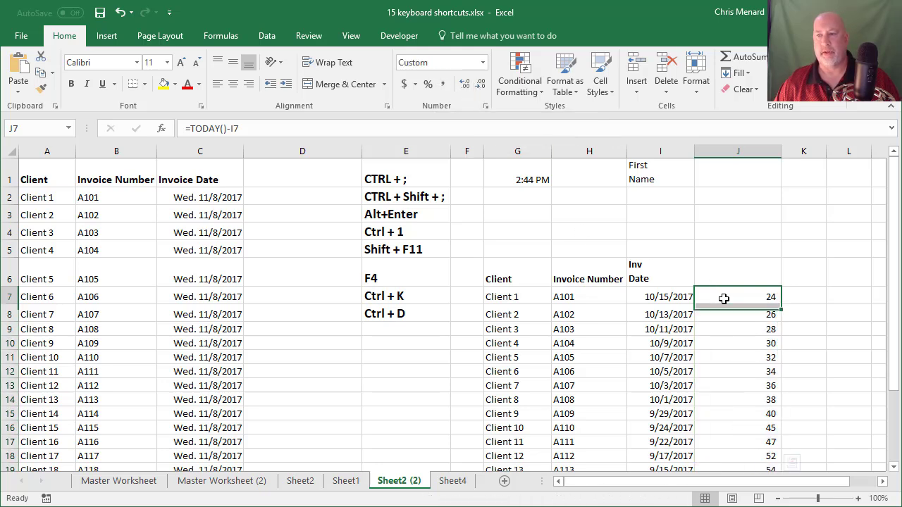
{"action": "key", "text": "ctrl+shift+Down"}
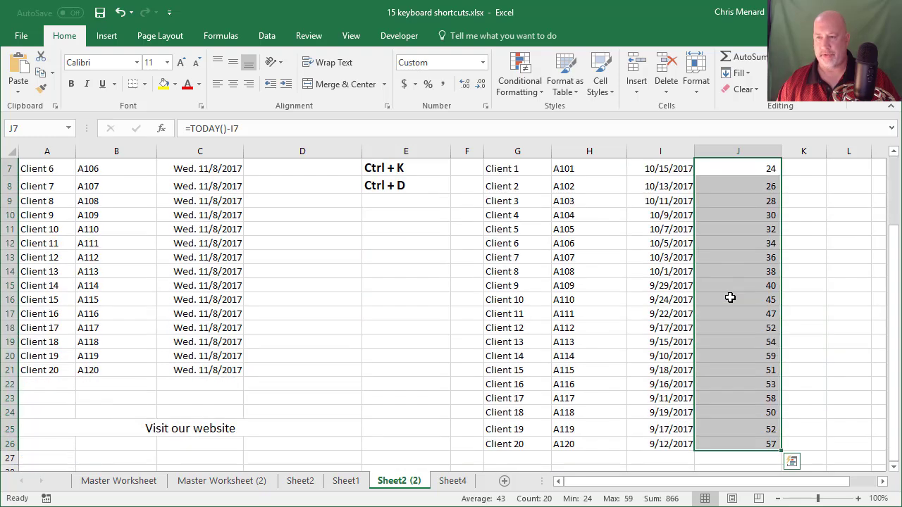
{"action": "key", "text": "Delete"}
Enter the formula =TODAY() in cell J4, above the invoice table.
{"action": "scroll", "coordinate": [714, 298], "scroll_direction": "up", "scroll_amount": 2}
{"action": "left_click", "coordinate": [725, 226]}
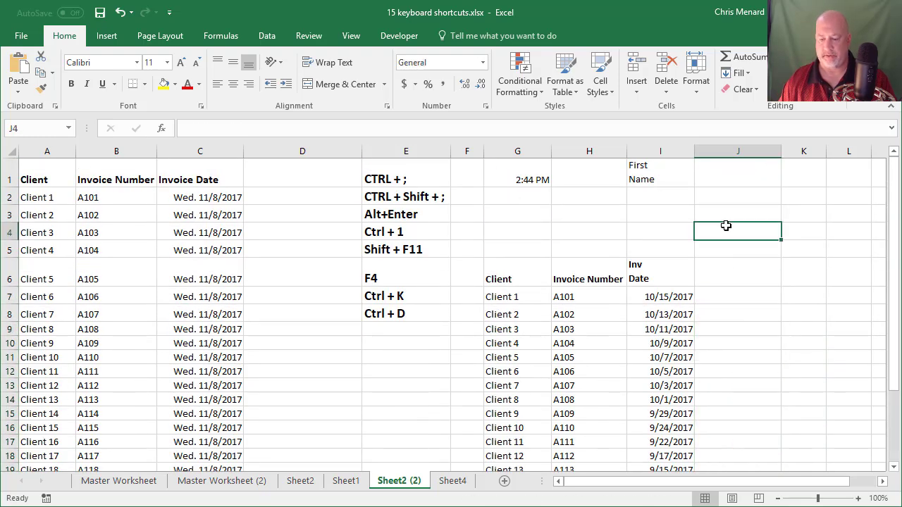
{"action": "type", "text": "=today"}
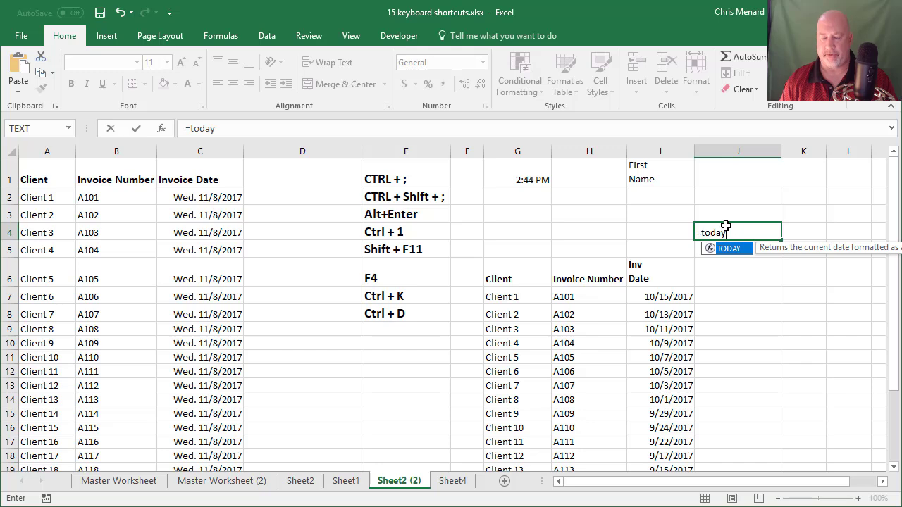
{"action": "key", "text": "Tab"}
{"action": "key", "text": "Return"}
{"action": "key", "text": "Return"}
{"action": "key", "text": "Return"}
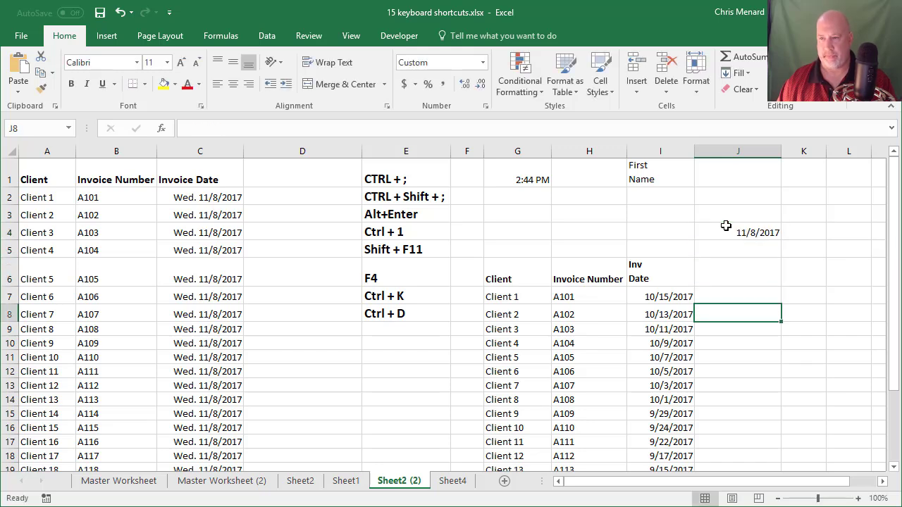
Start a formula in J7 that refers to J4, cycling through the reference types until it is absolute, $J$4.
{"action": "type", "text": "="}
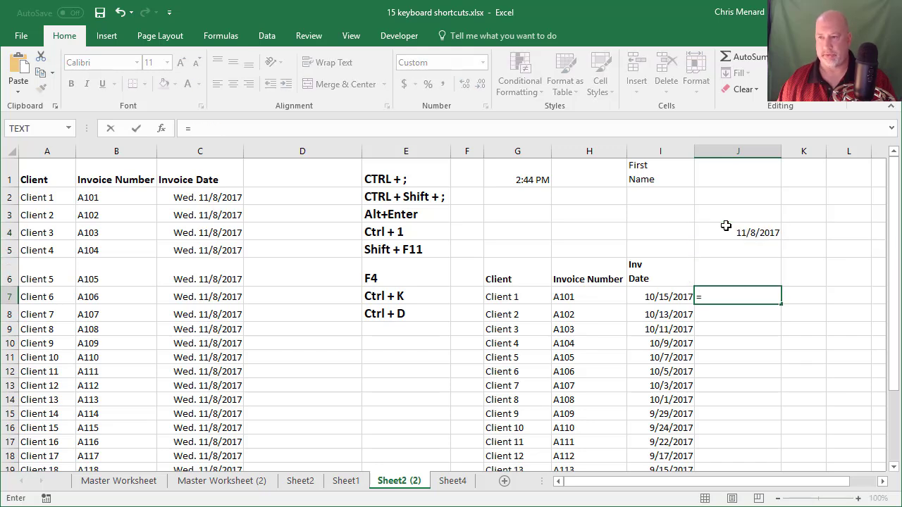
{"action": "left_click", "coordinate": [725, 226]}
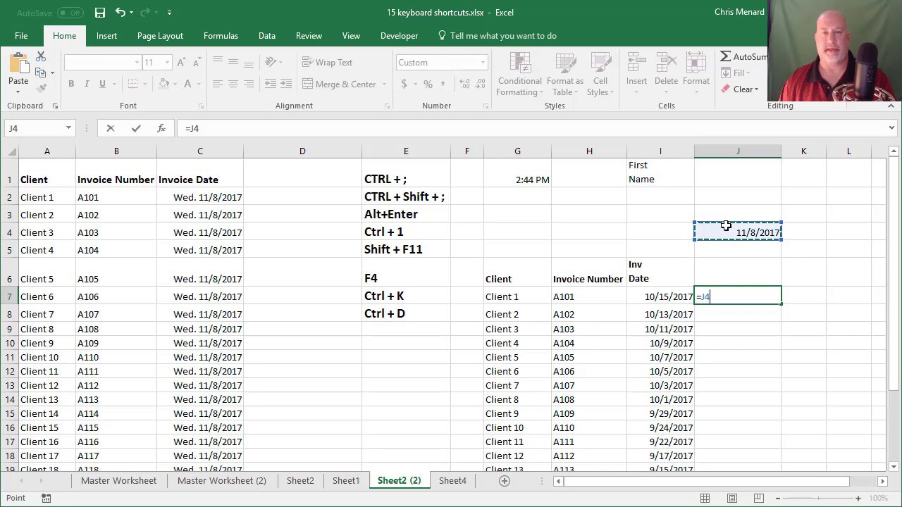
{"action": "key", "text": "F4"}
{"action": "key", "text": "F4"}
{"action": "key", "text": "F4"}
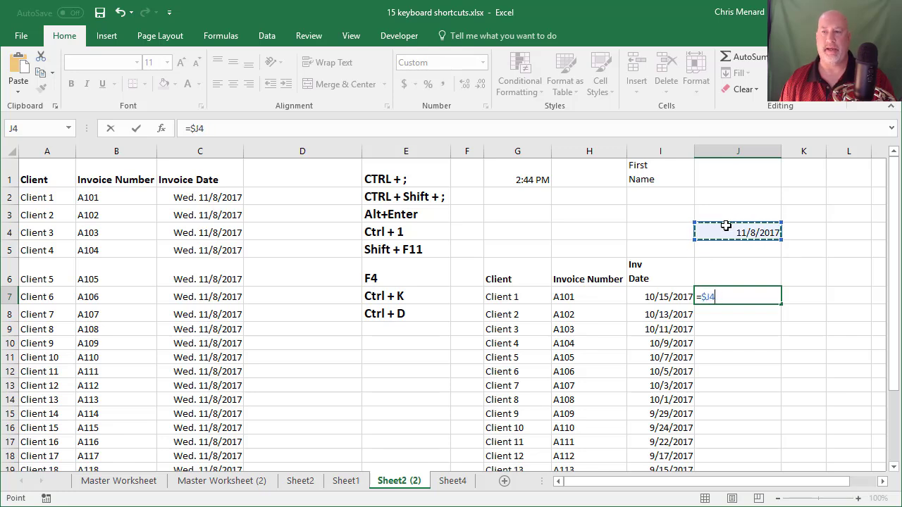
{"action": "key", "text": "F4"}
{"action": "key", "text": "F4"}
{"action": "key", "text": "F4"}
{"action": "key", "text": "F4"}
{"action": "key", "text": "F4"}
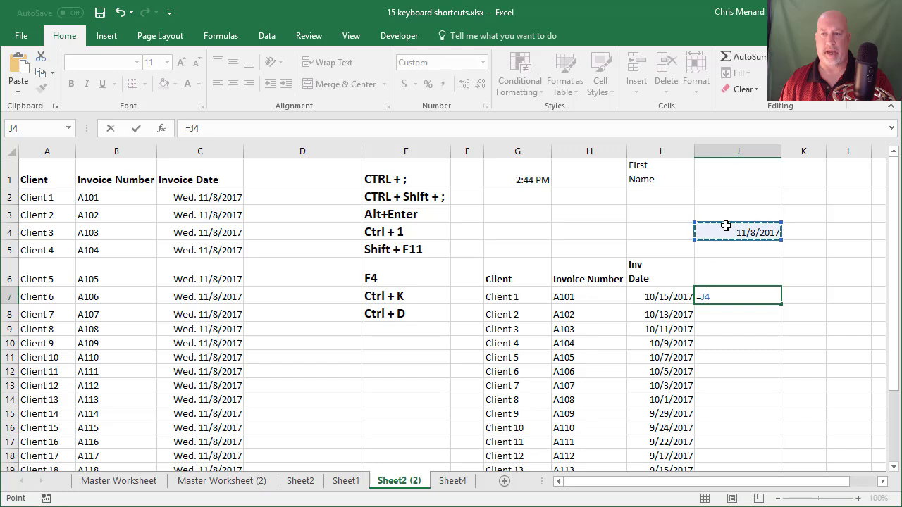
{"action": "key", "text": "F4"}
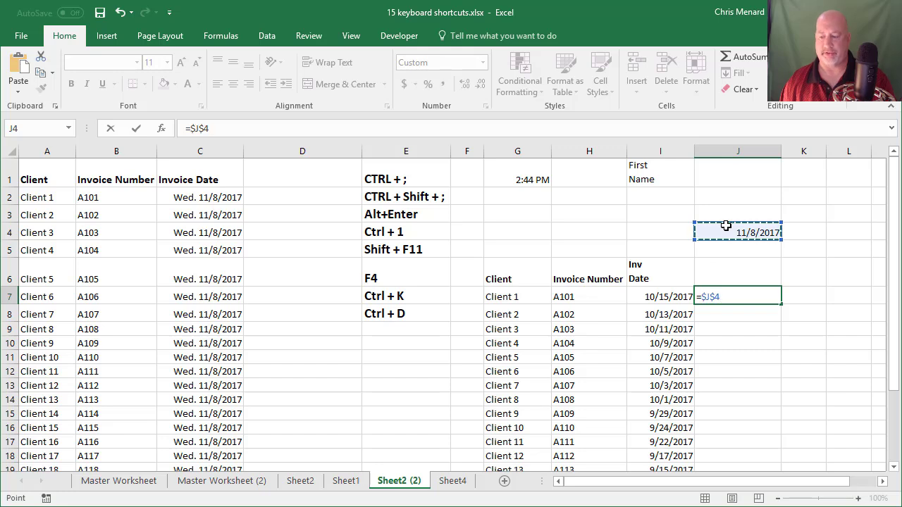
Complete the J7 formula as =$J$4-I7 and fill it down to the last client row.
{"action": "type", "text": "-"}
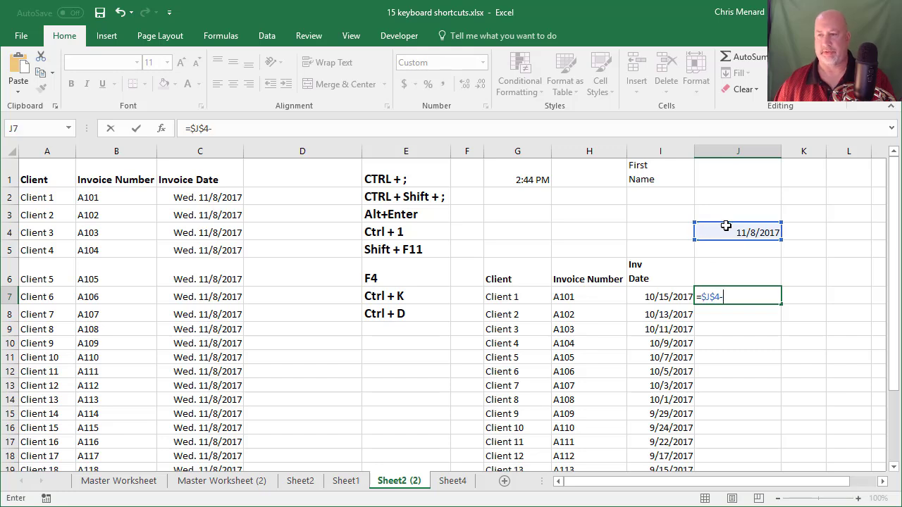
{"action": "left_click", "coordinate": [655, 297]}
{"action": "key", "text": "ctrl+Return"}
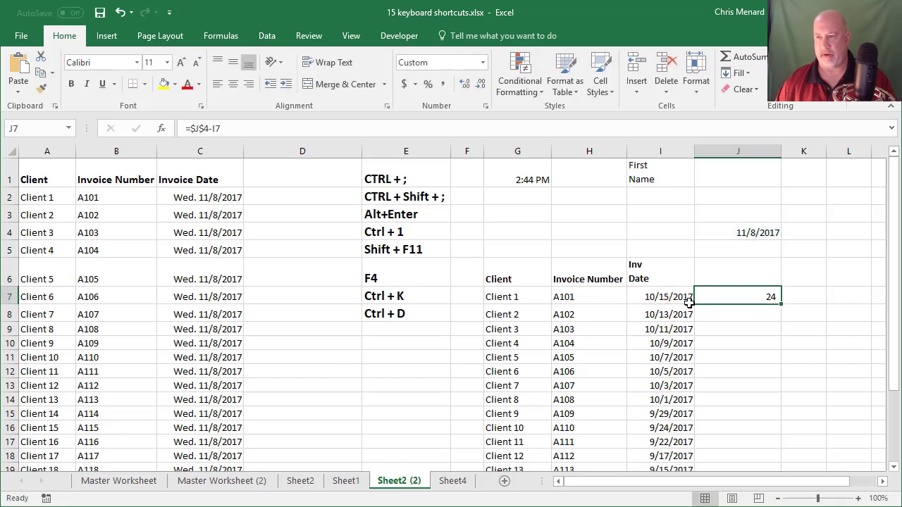
{"action": "double_click", "coordinate": [780, 305]}
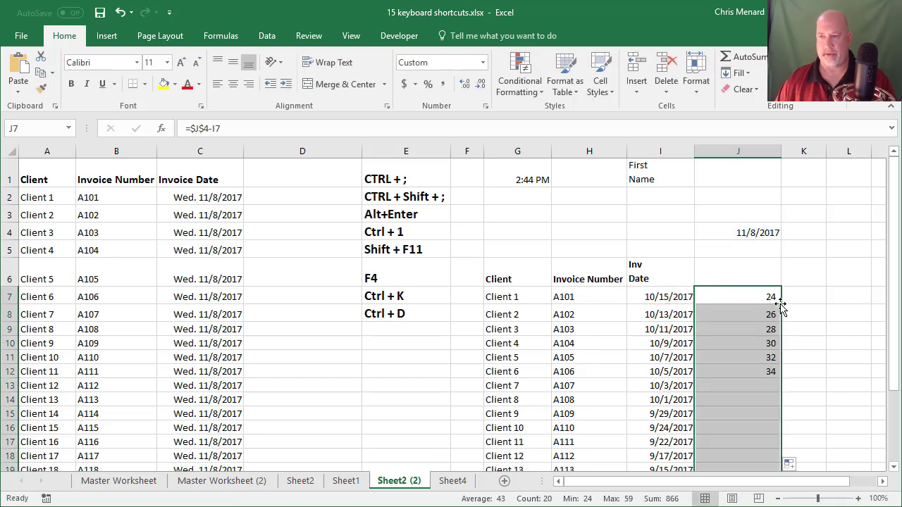
{"action": "left_click", "coordinate": [738, 302]}
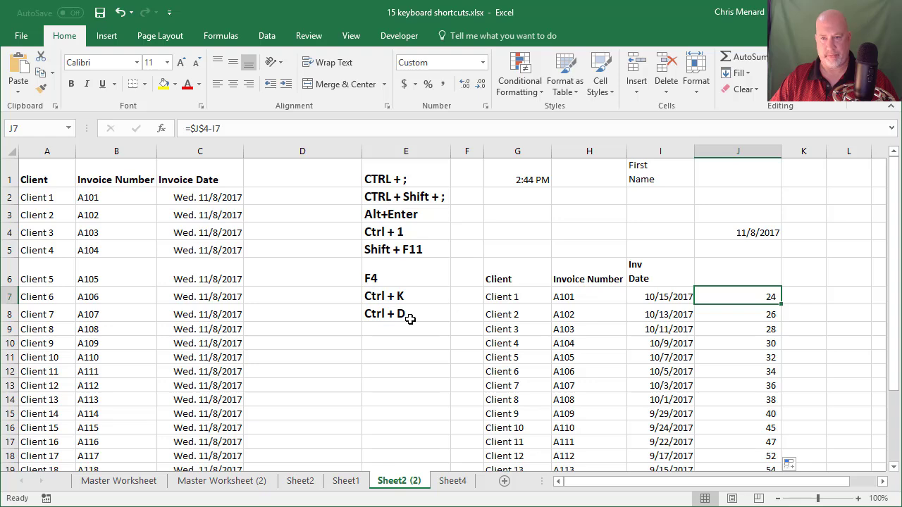
{"action": "scroll", "coordinate": [360, 338], "scroll_direction": "down", "scroll_amount": 3}
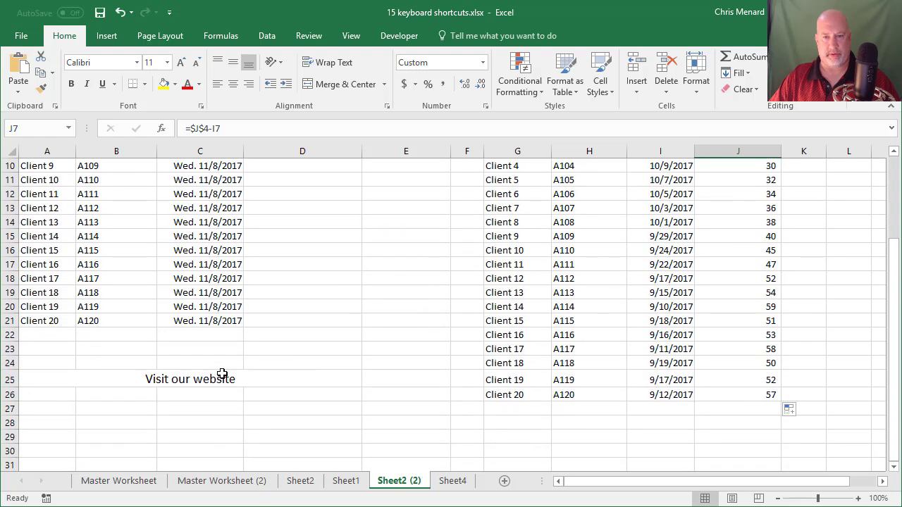
{"action": "left_click", "coordinate": [221, 374]}
{"action": "key", "text": "ctrl+k"}
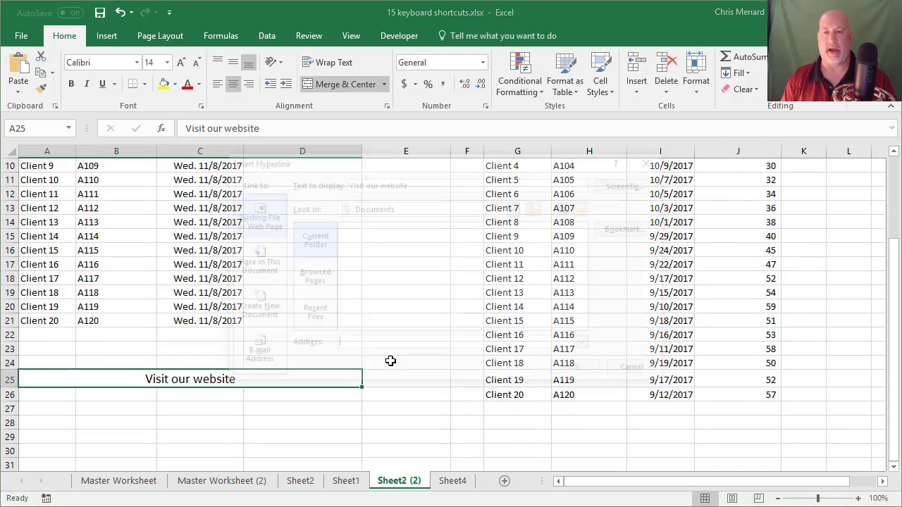
{"action": "type", "text": "www.chrismenardtraining.com"}
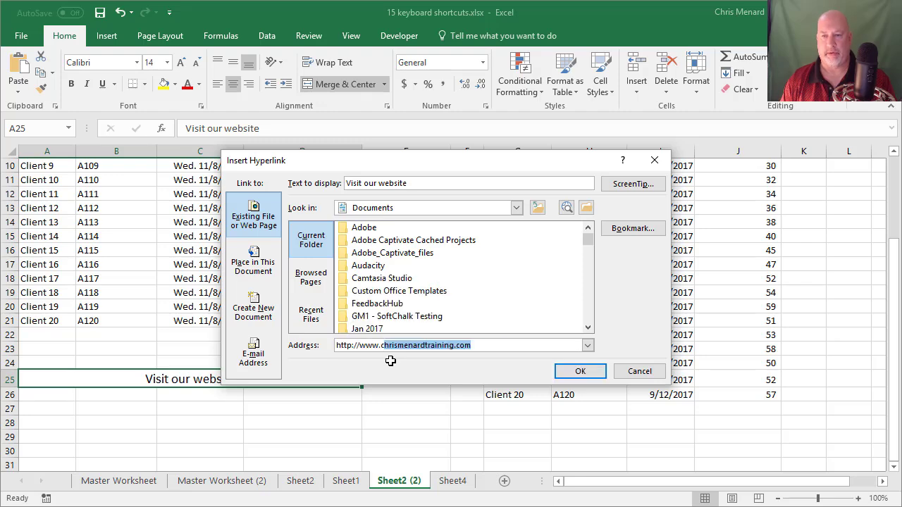
{"action": "key", "text": "Return"}
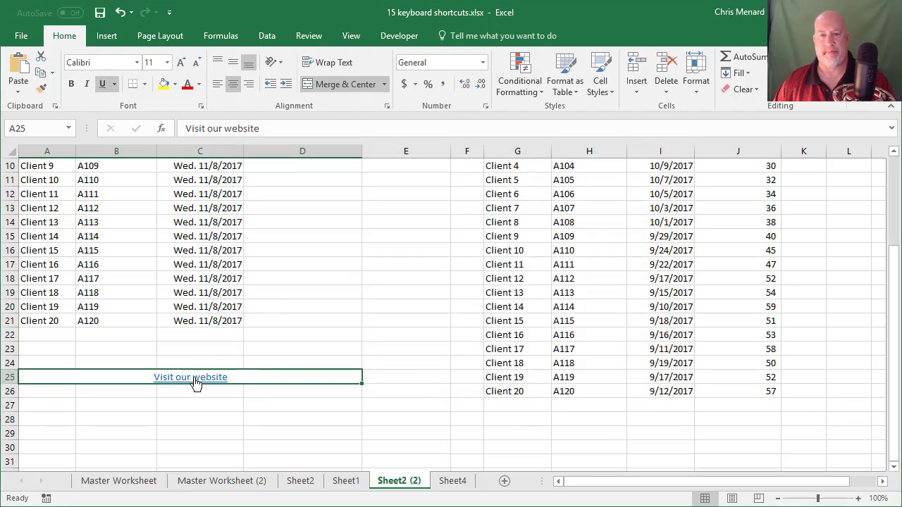
{"action": "mouse_move", "coordinate": [195, 384]}
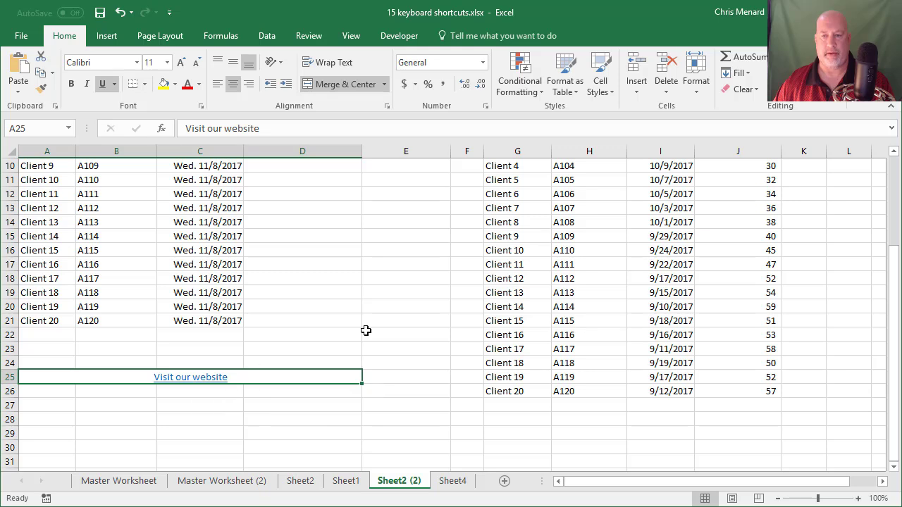
On Sheet4, AutoSum the range B2:E6 to fill the TOTAL column and the TOTAL row at once.
{"action": "left_click", "coordinate": [453, 482]}
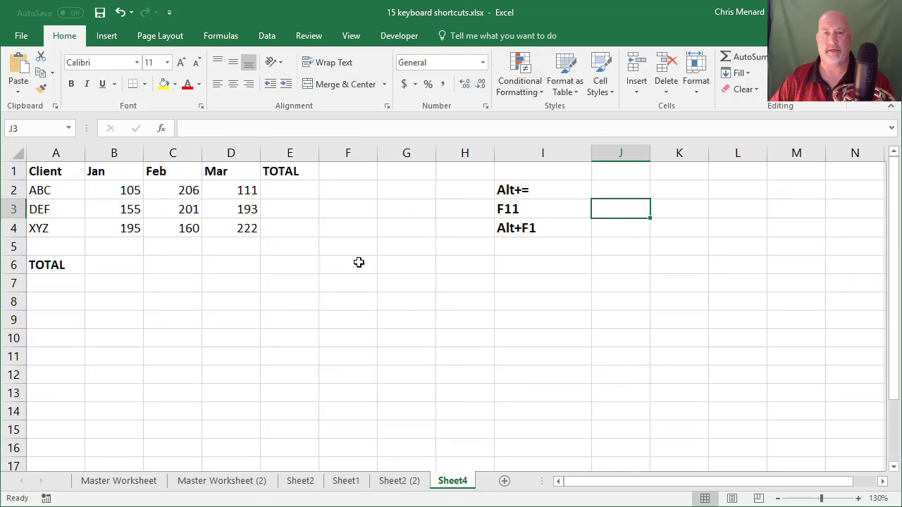
{"action": "left_click_drag", "start_coordinate": [121, 188], "coordinate": [269, 266]}
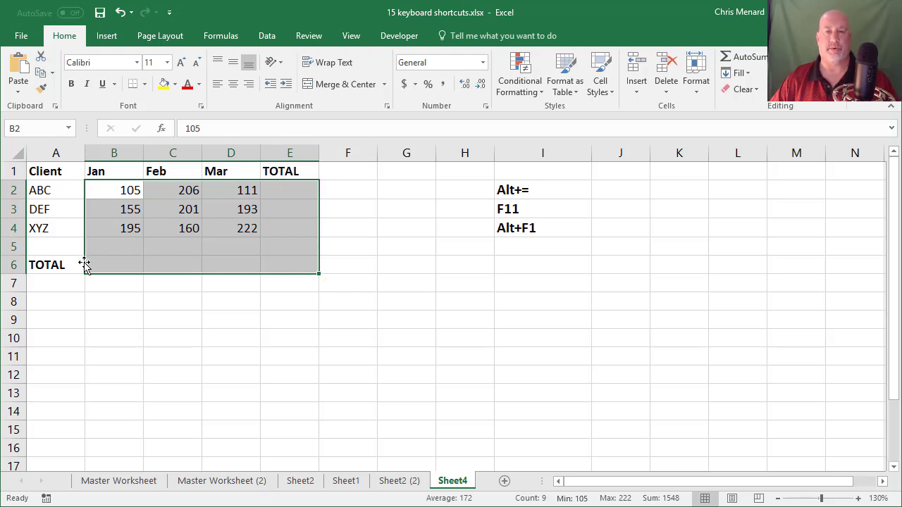
{"action": "key", "text": "alt+equal"}
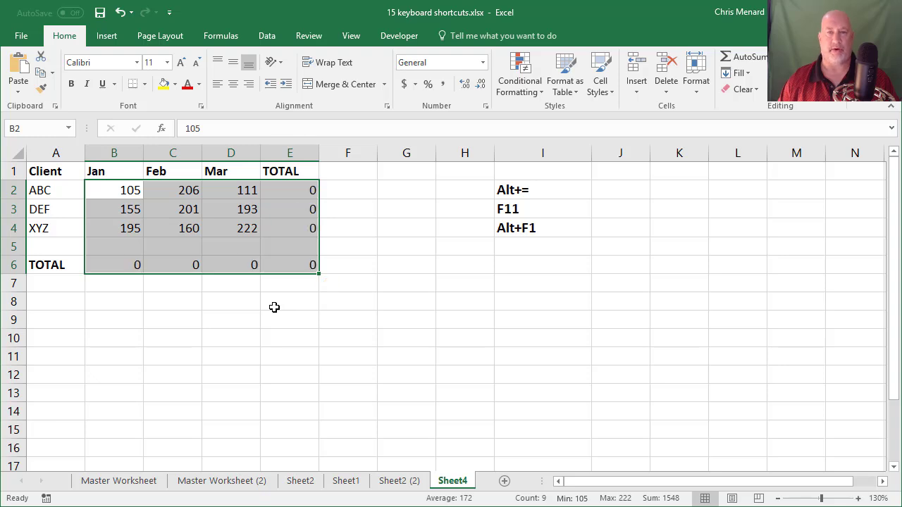
{"action": "left_click", "coordinate": [396, 265]}
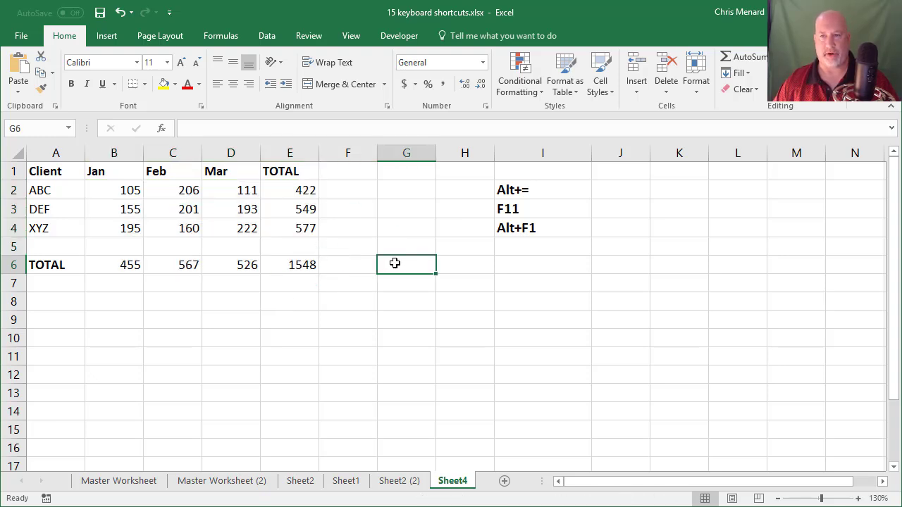
Create a column chart of A1:D4 on its own chart sheet, and return to Sheet4.
{"action": "left_click_drag", "start_coordinate": [80, 176], "coordinate": [227, 228]}
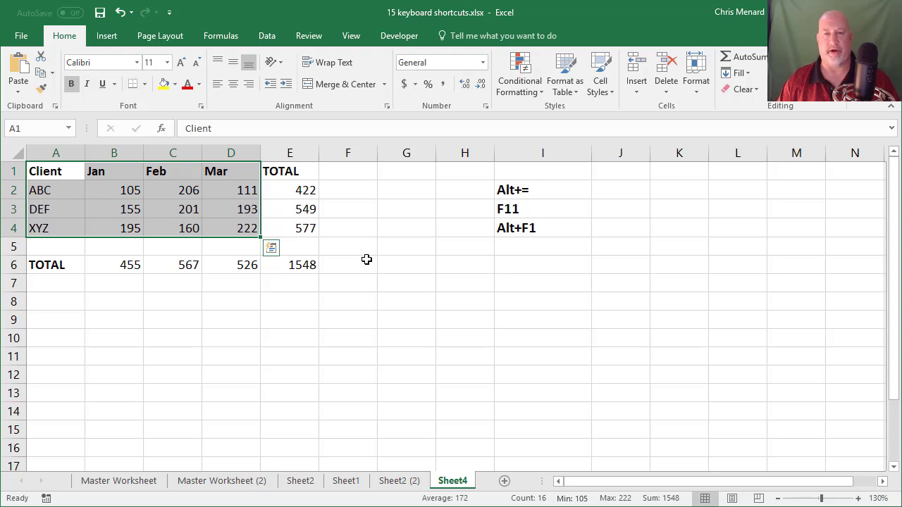
{"action": "key", "text": "F11"}
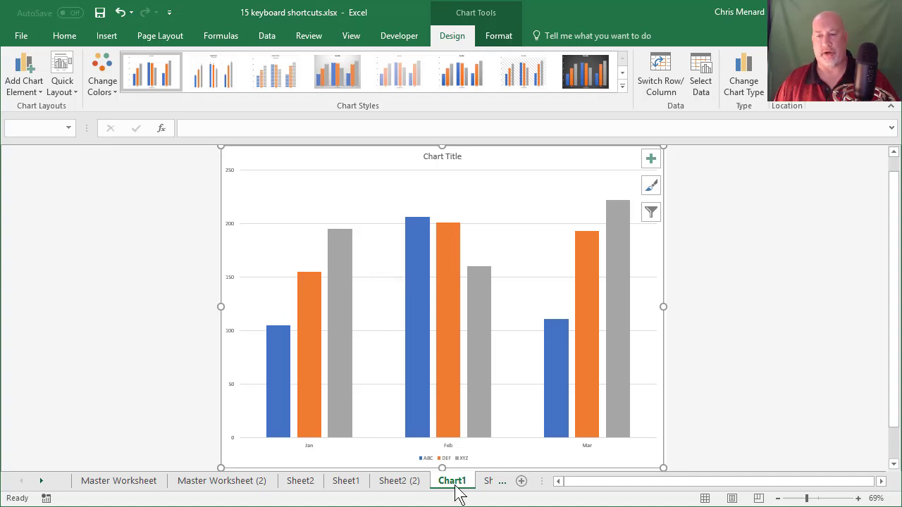
{"action": "left_click", "coordinate": [488, 482]}
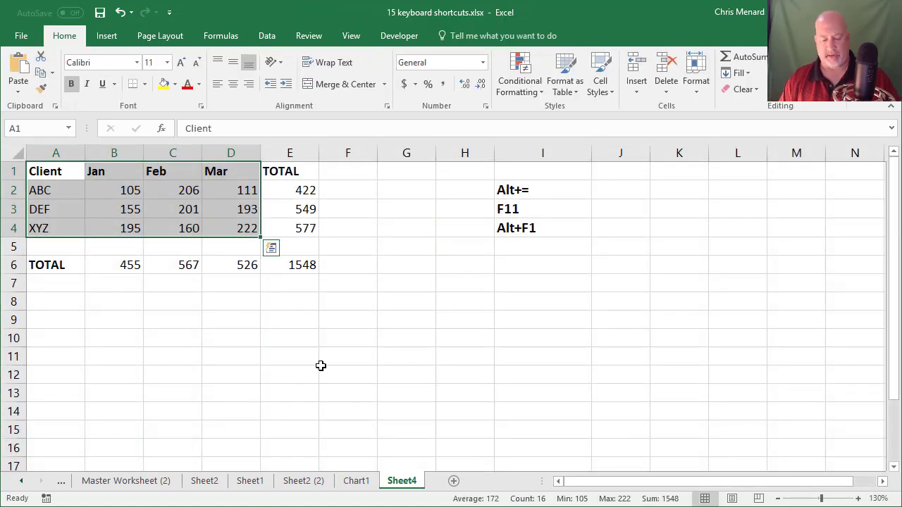
Insert an embedded column chart of A1:D4 on Sheet4, and delete it.
{"action": "key", "text": "alt+F1"}
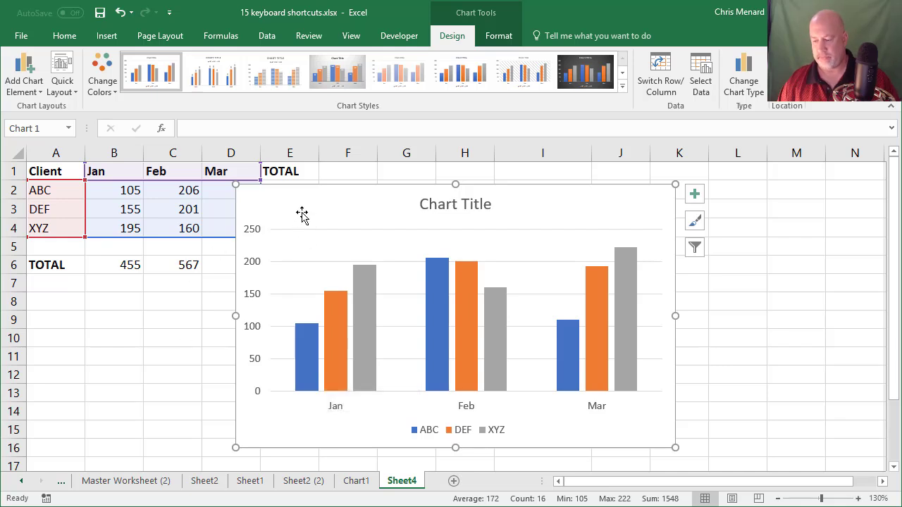
{"action": "key", "text": "Delete"}
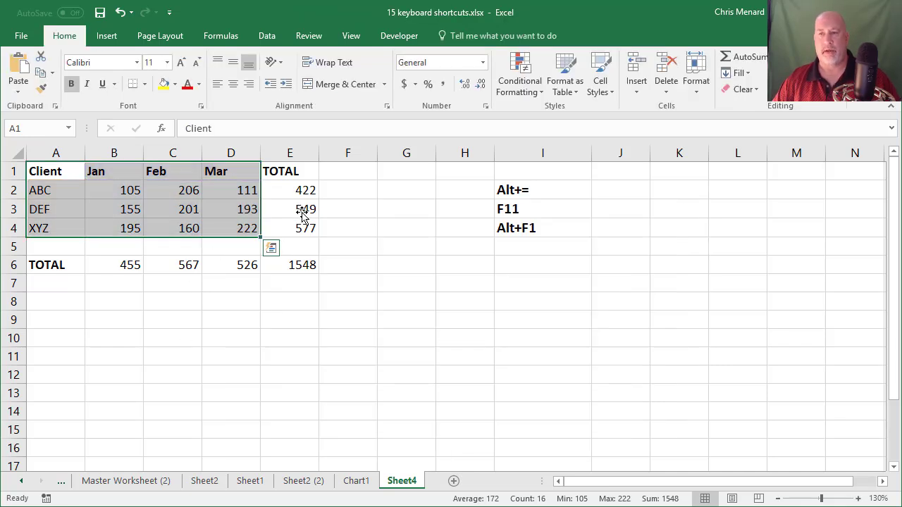